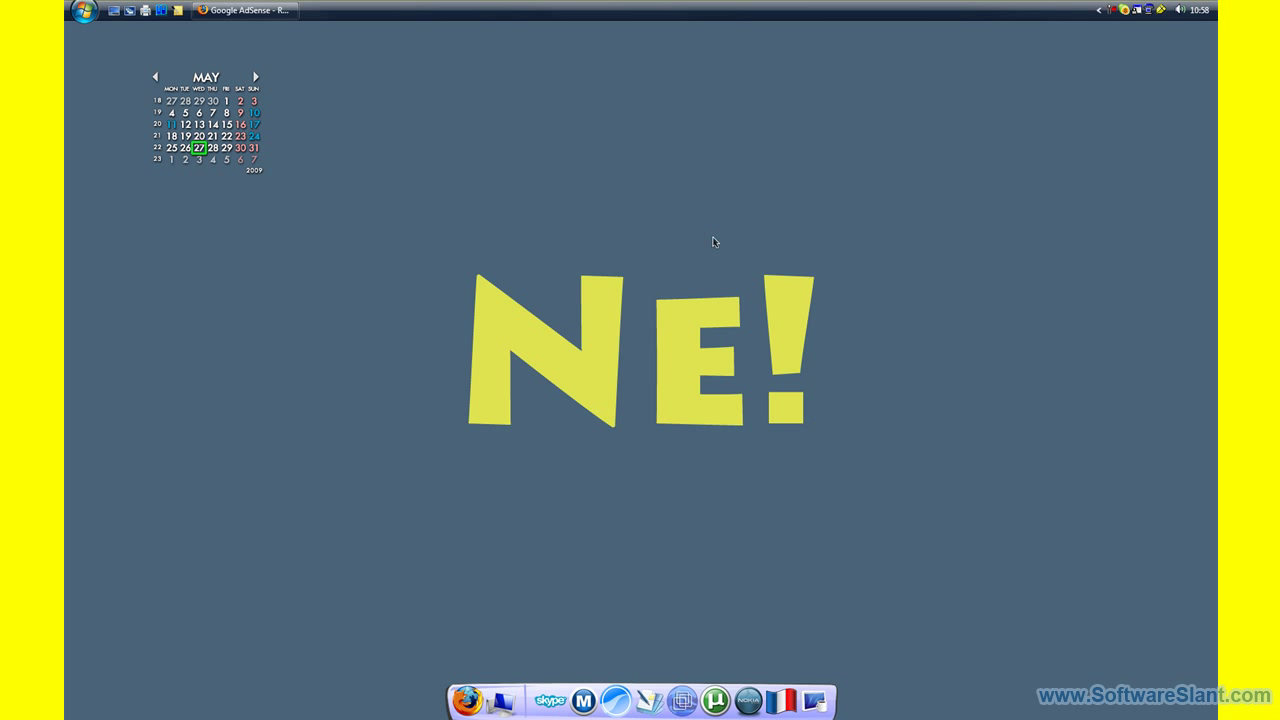
- Launch ThinkingRock, cancel the new data file, and bring up the empty Collect Thoughts list
{"action": "left_click", "coordinate": [650, 700]}
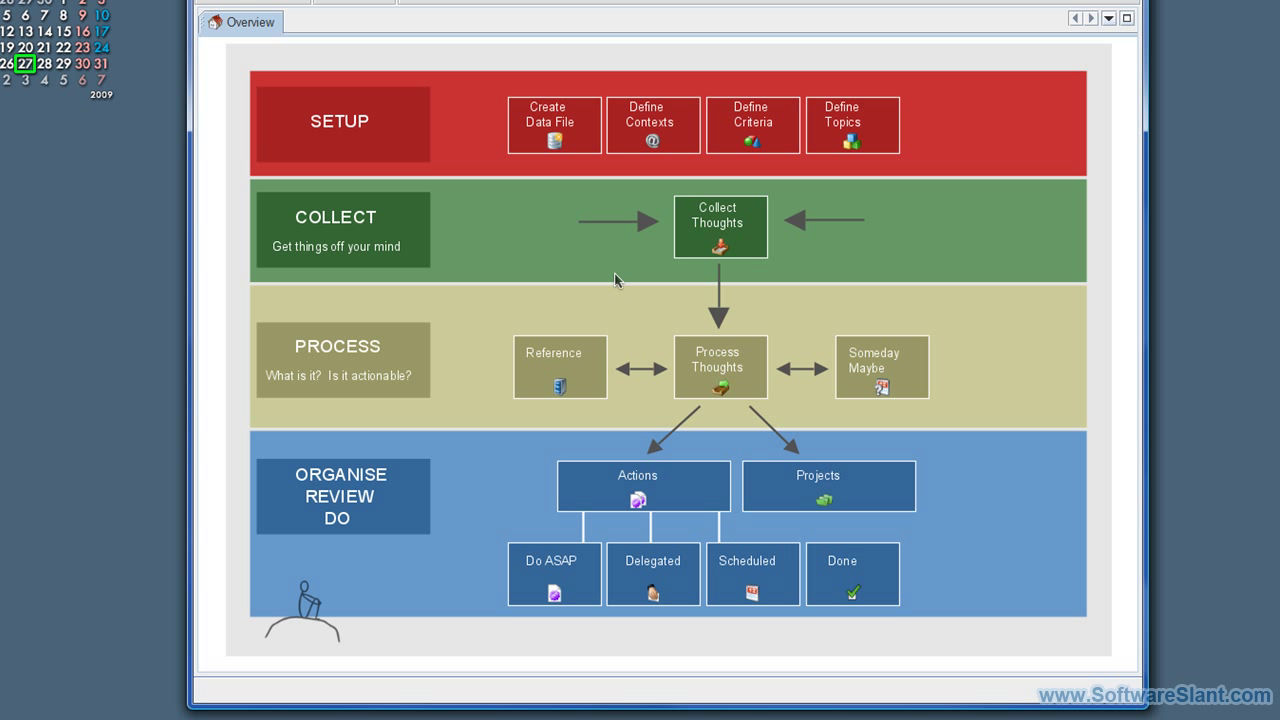
{"action": "left_click", "coordinate": [657, 133]}
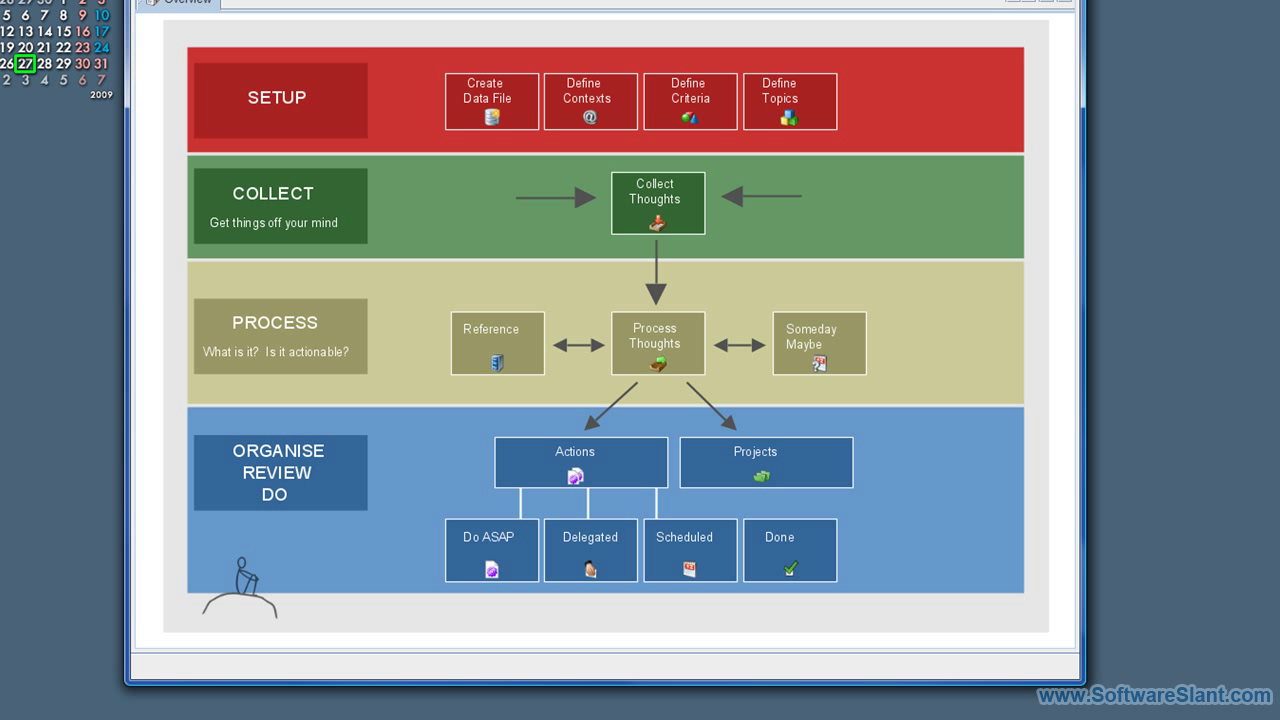
{"action": "left_click", "coordinate": [474, 106]}
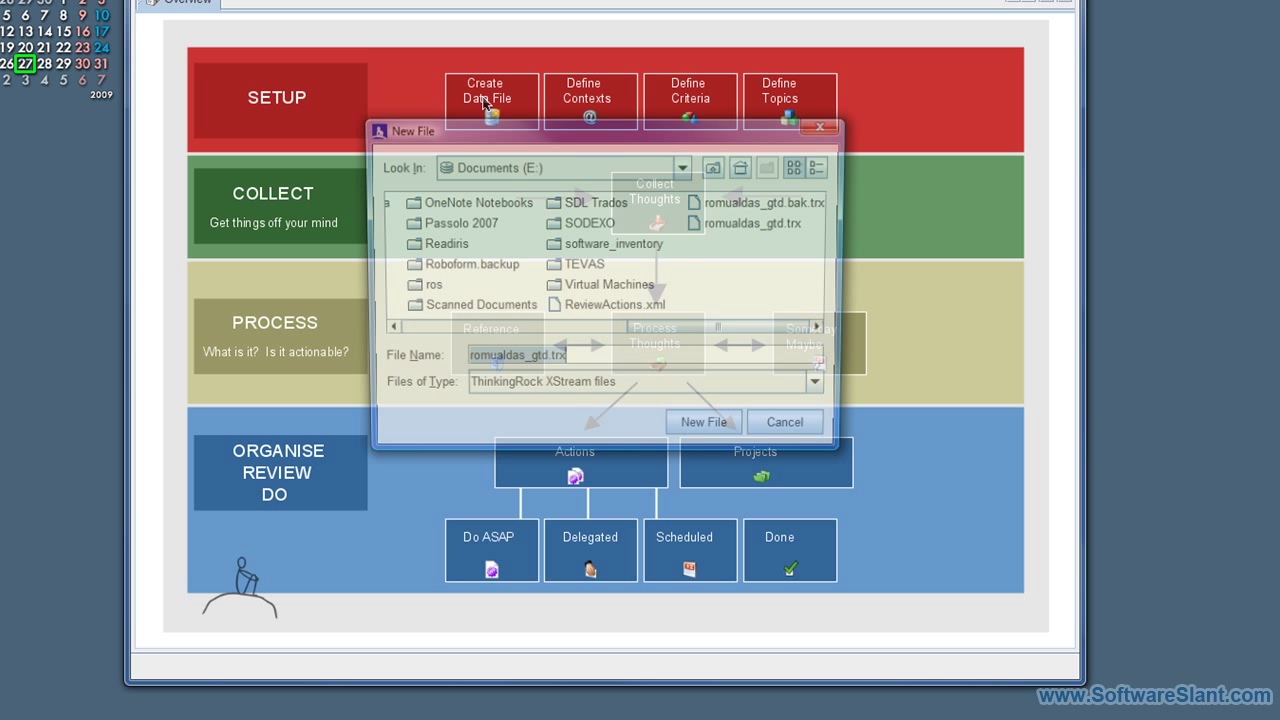
{"action": "left_click", "coordinate": [790, 428]}
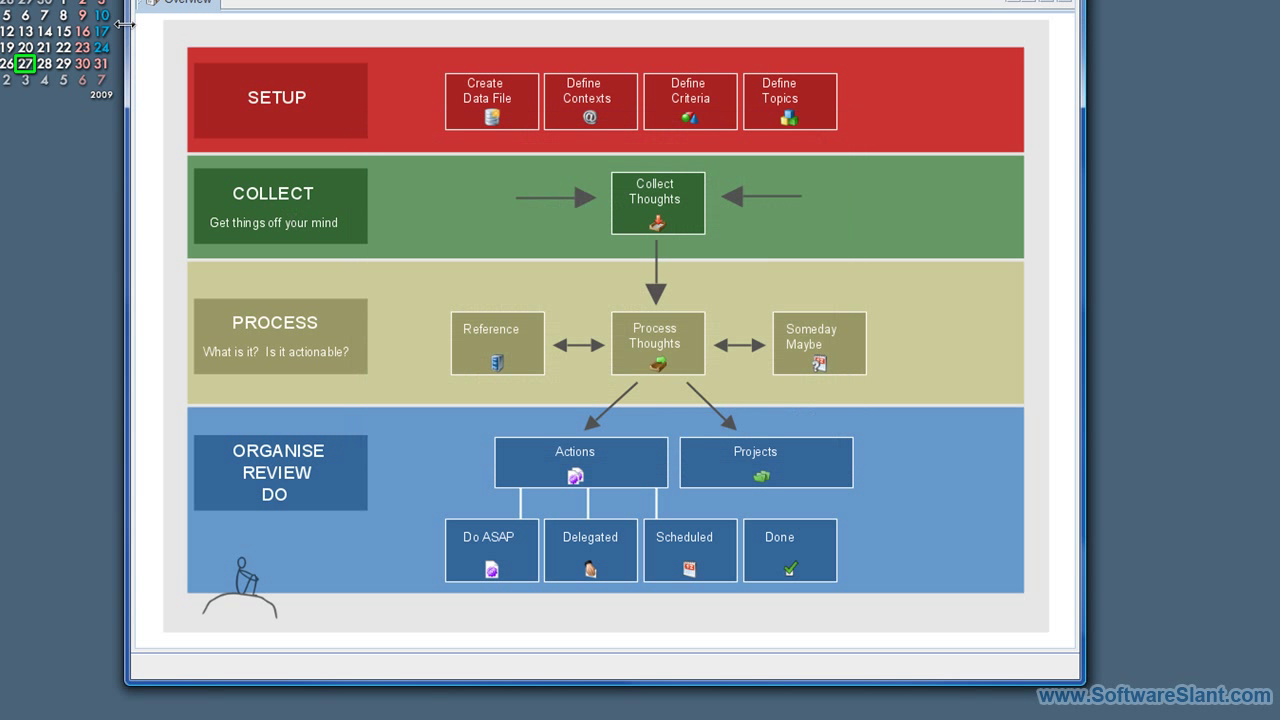
{"action": "left_click", "coordinate": [648, 200]}
{"action": "left_click", "coordinate": [646, 88]}
- Add the thought 'Call Lifehacker (Gawker)' with its Topic left as None
{"action": "left_click", "coordinate": [658, 215]}
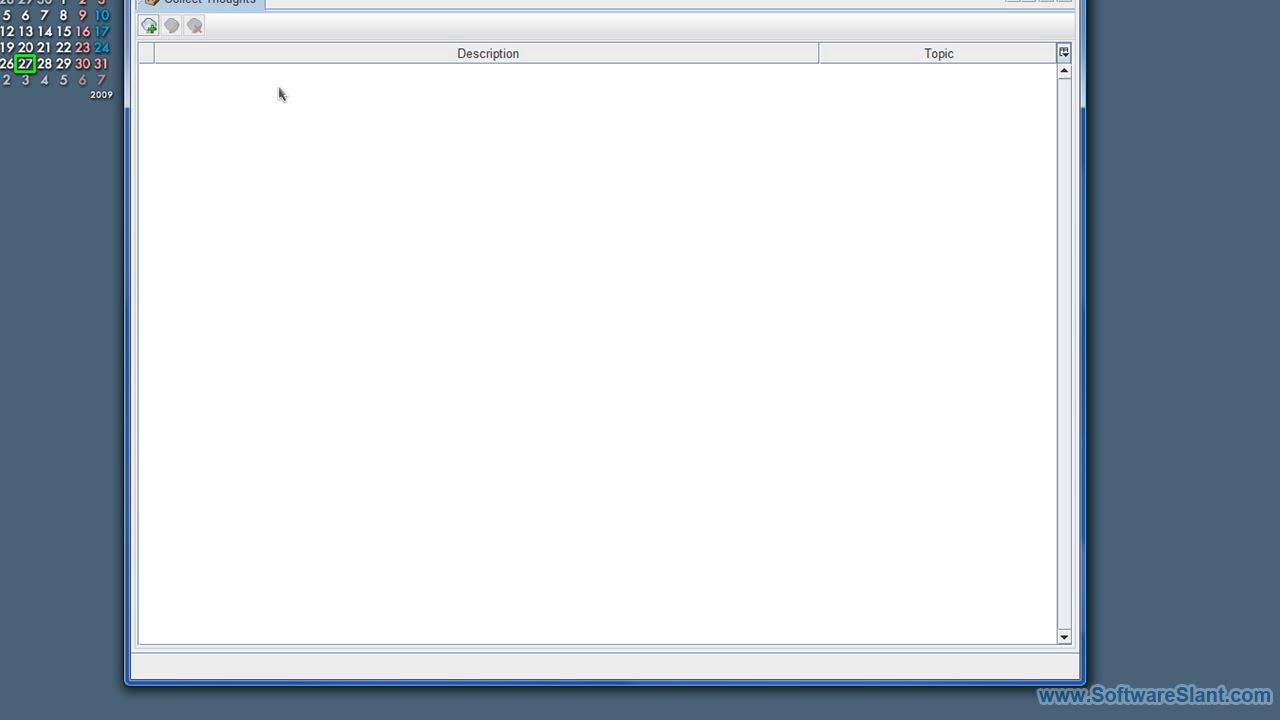
{"action": "left_click", "coordinate": [149, 26]}
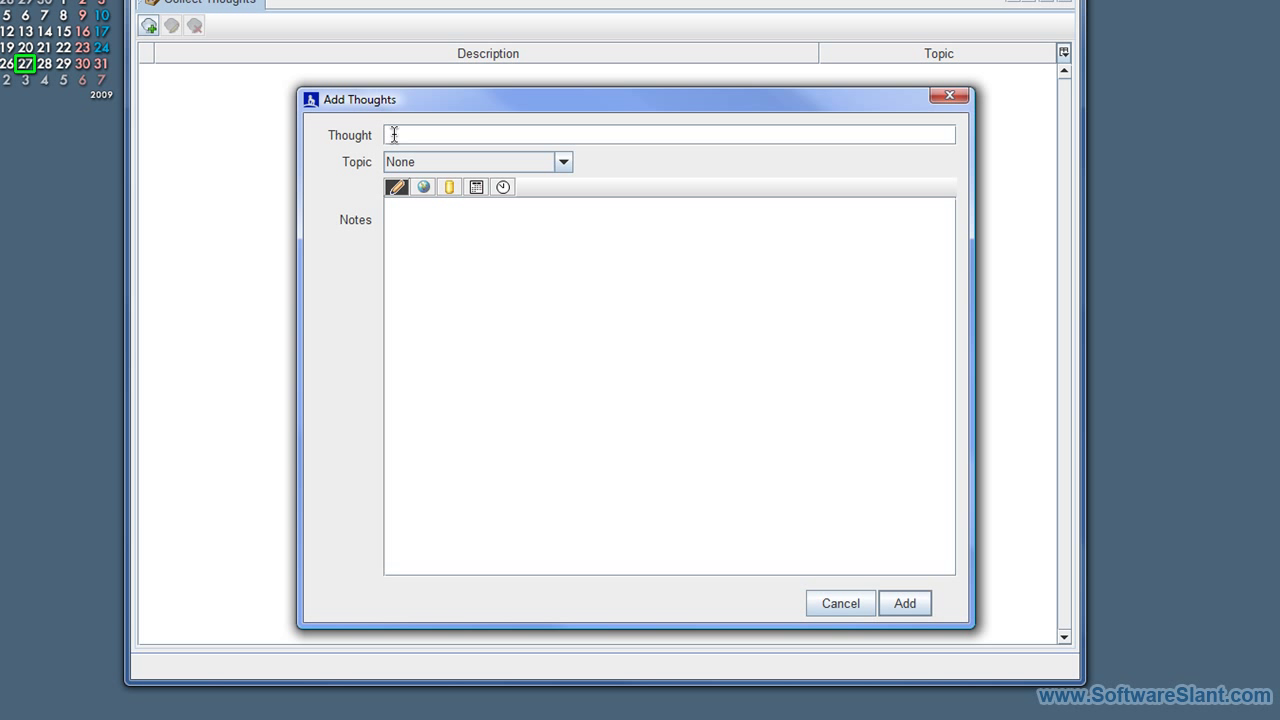
{"action": "type", "text": "Call Life"}
{"action": "type", "text": "hacker"}
{"action": "type", "text": " (Ga"}
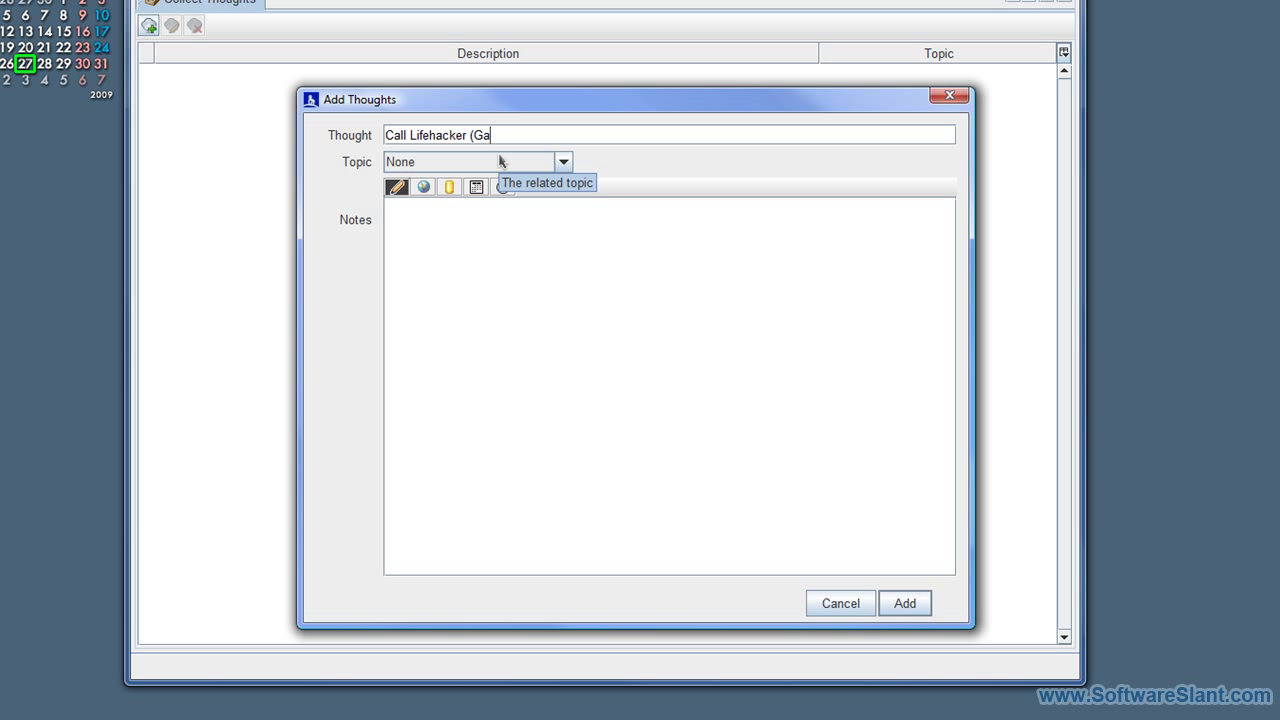
{"action": "type", "text": "wker)"}
{"action": "left_click", "coordinate": [563, 162]}
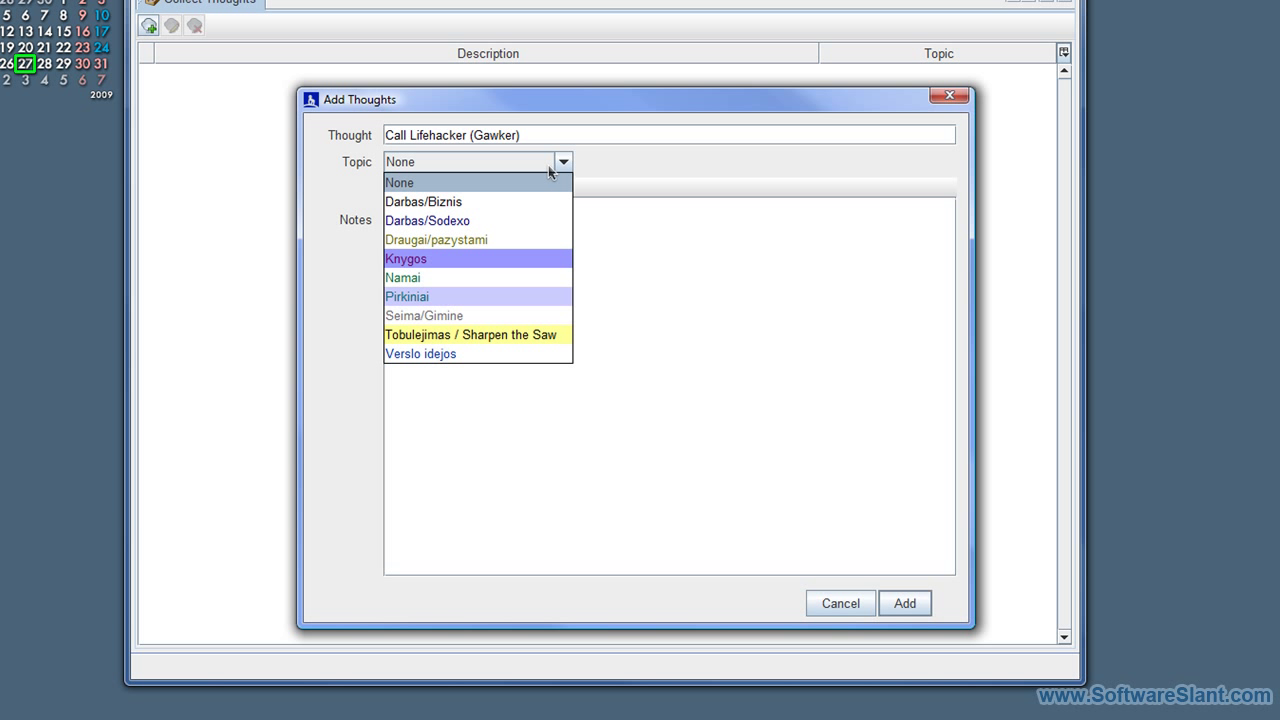
{"action": "left_click", "coordinate": [905, 603]}
- Mark the thought not actionable, trying Delete and Reference, settling on Someday/Maybe without a tickle date
{"action": "left_click", "coordinate": [950, 95]}
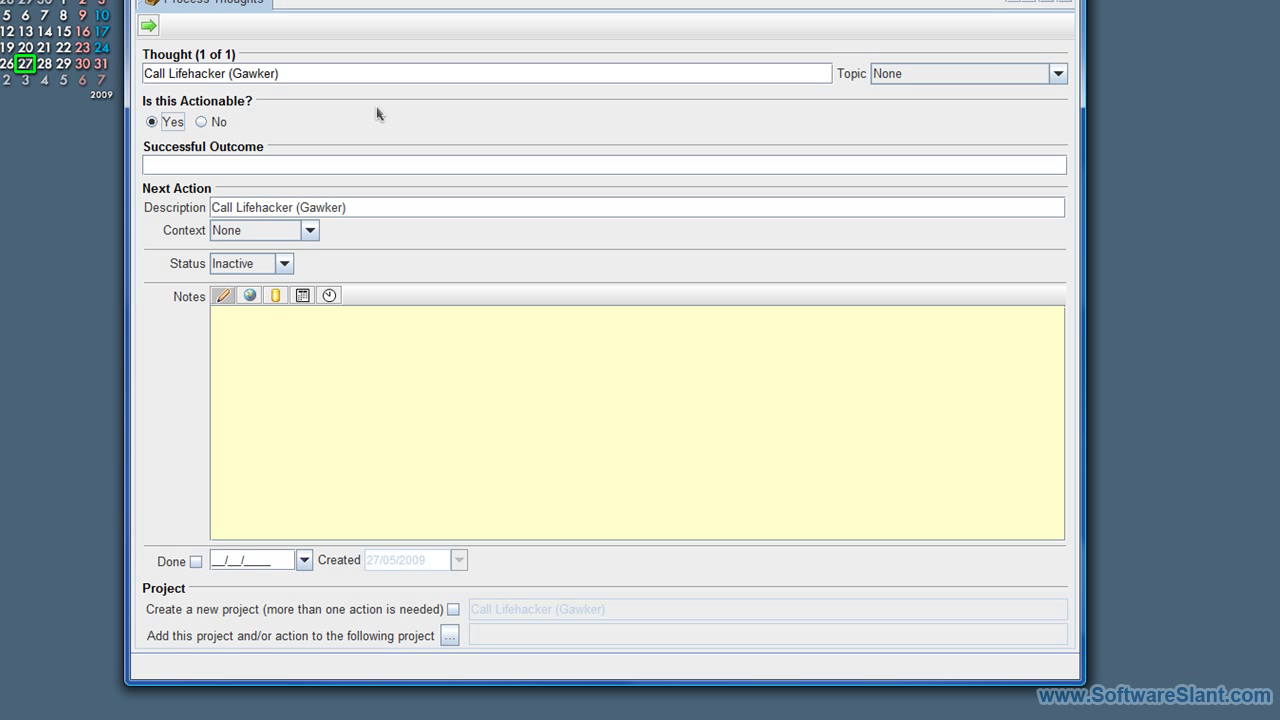
{"action": "left_click", "coordinate": [202, 121]}
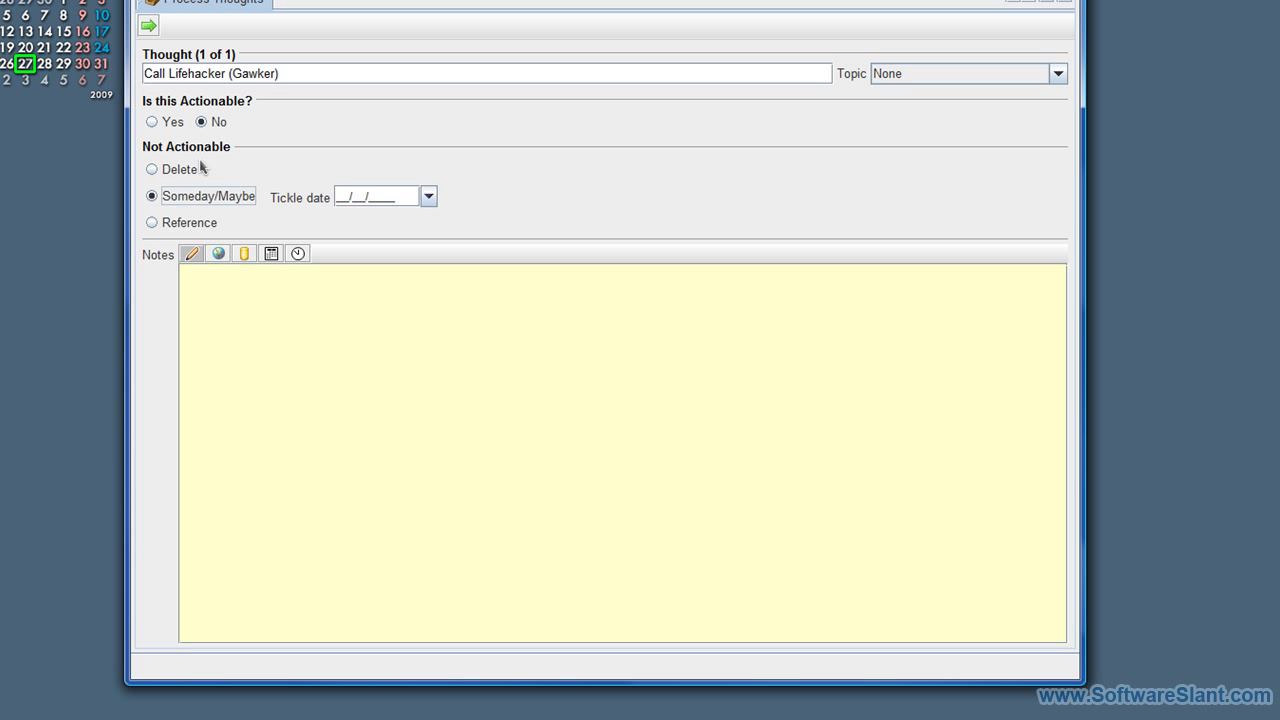
{"action": "left_click", "coordinate": [204, 169]}
{"action": "left_click", "coordinate": [195, 228]}
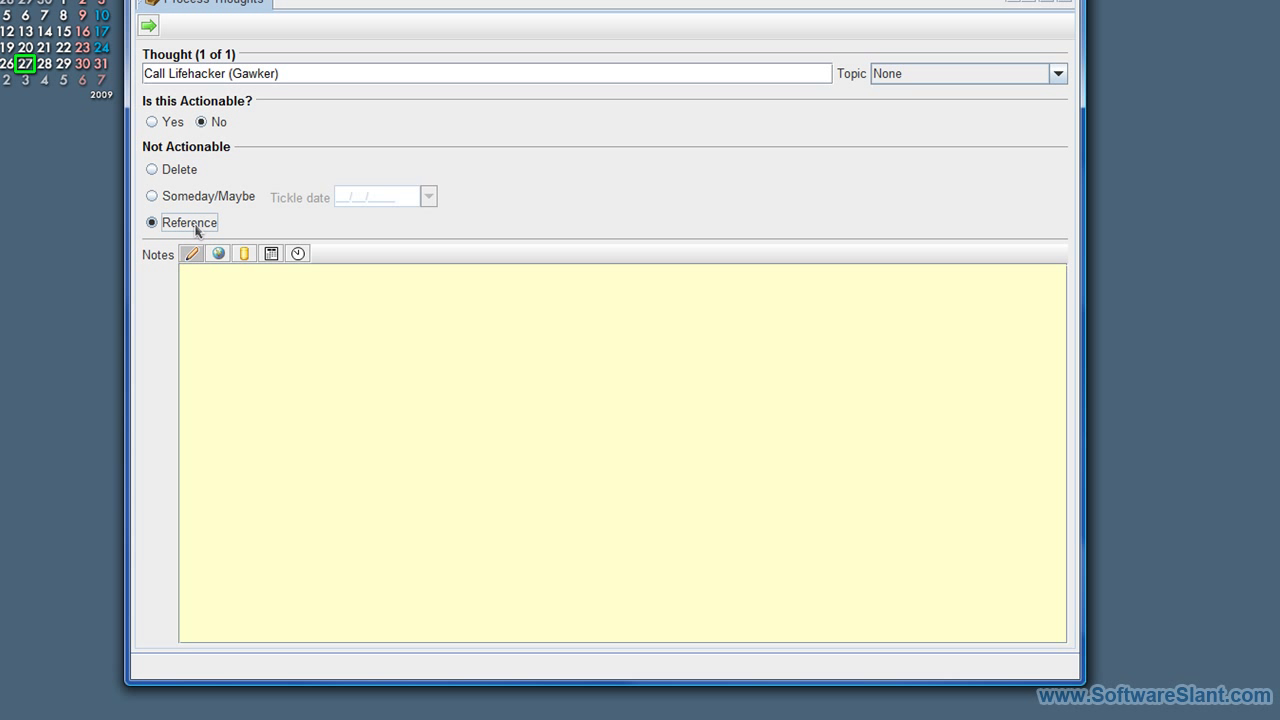
{"action": "left_click", "coordinate": [244, 198]}
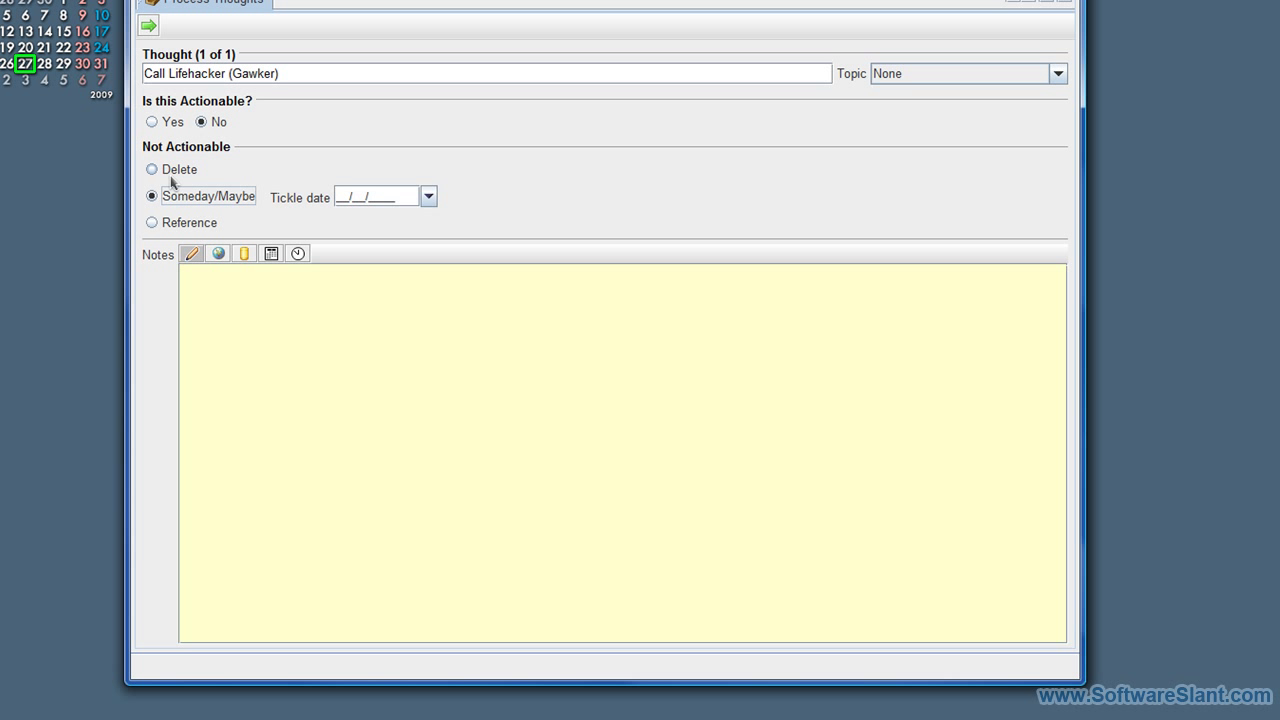
{"action": "left_click", "coordinate": [428, 197]}
{"action": "left_click", "coordinate": [454, 361]}
{"action": "left_click", "coordinate": [171, 127]}
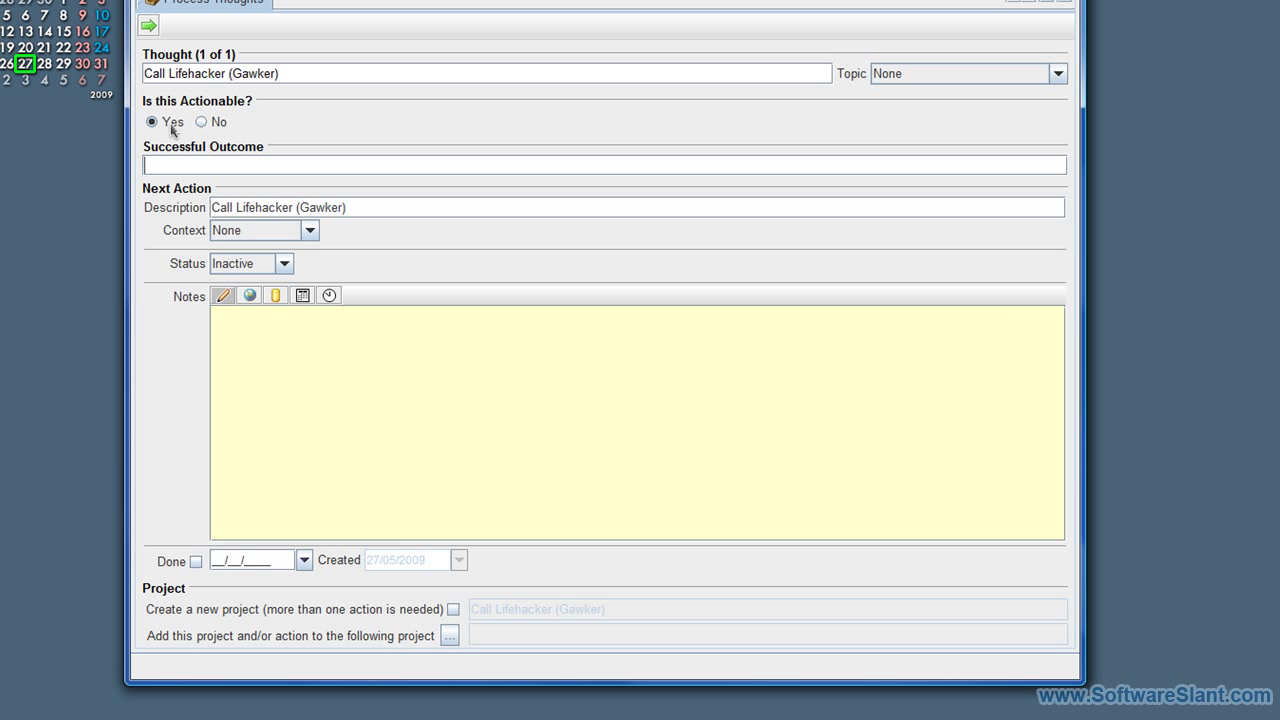
{"action": "left_click", "coordinate": [230, 167]}
{"action": "left_click", "coordinate": [245, 234]}
{"action": "left_click", "coordinate": [256, 275]}
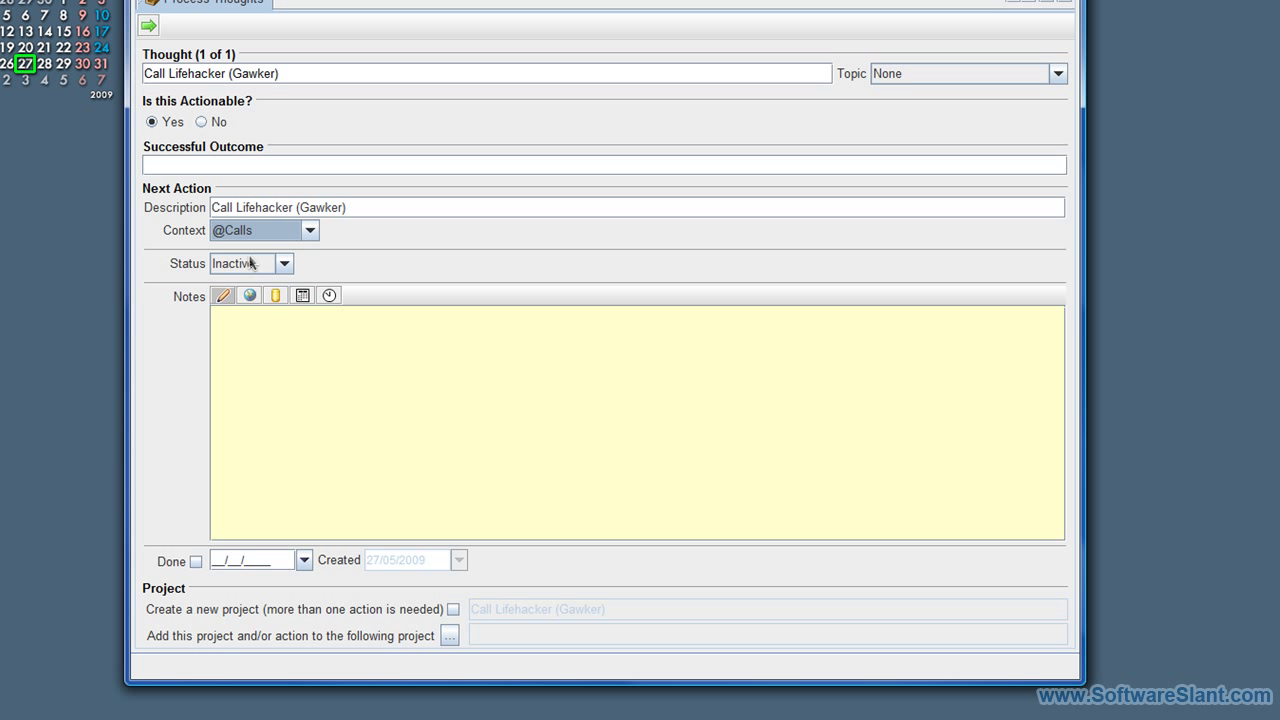
- Schedule the action for today with a 20-minute duration
{"action": "left_click", "coordinate": [250, 268]}
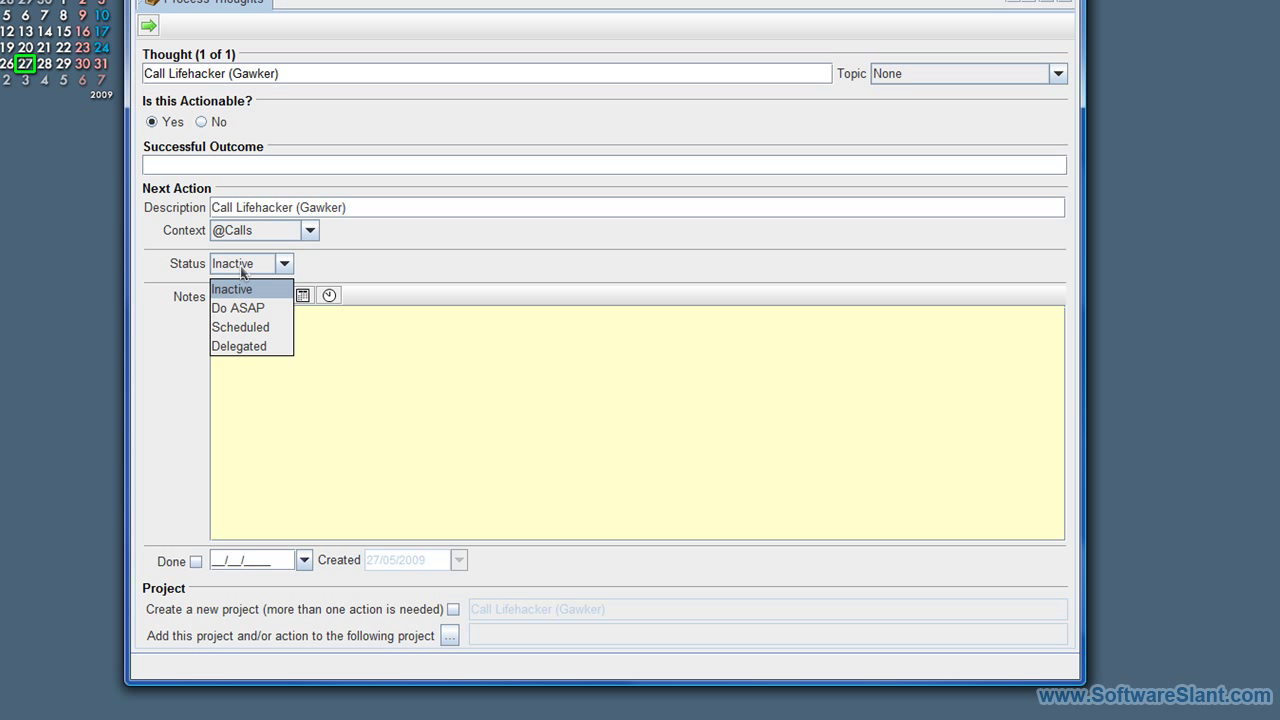
{"action": "left_click", "coordinate": [246, 306]}
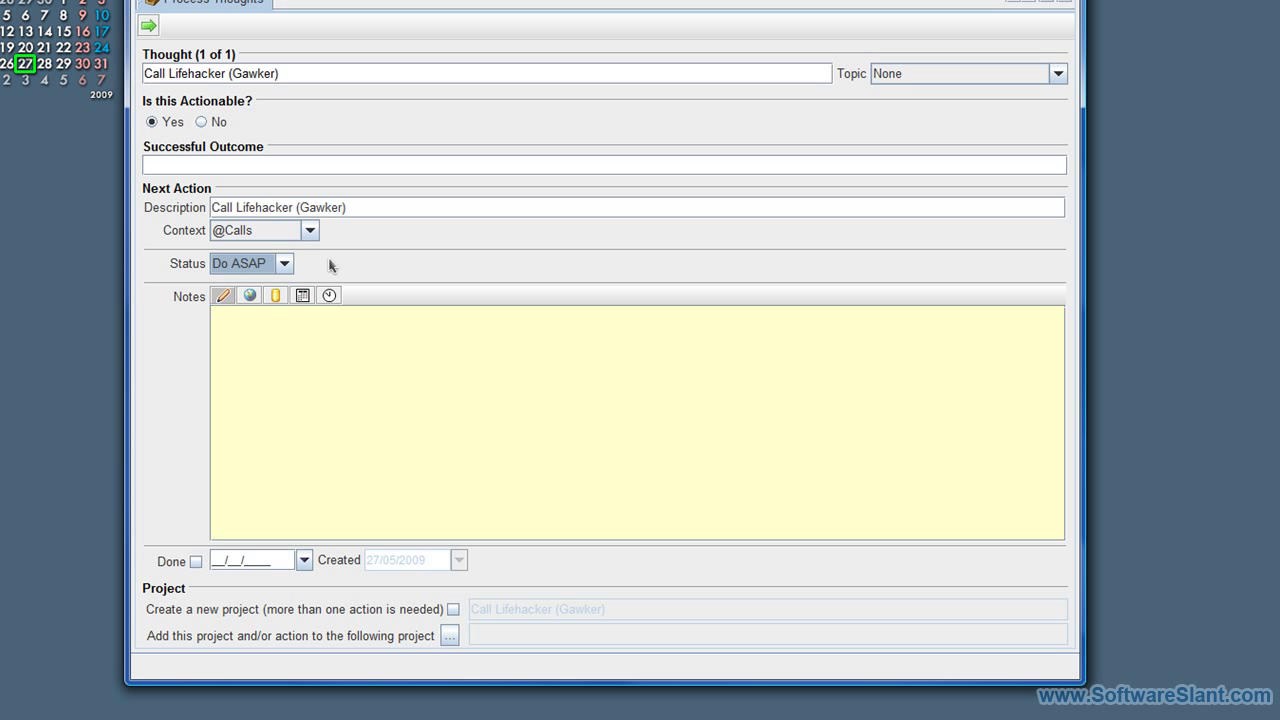
{"action": "left_click", "coordinate": [270, 265]}
{"action": "left_click", "coordinate": [276, 324]}
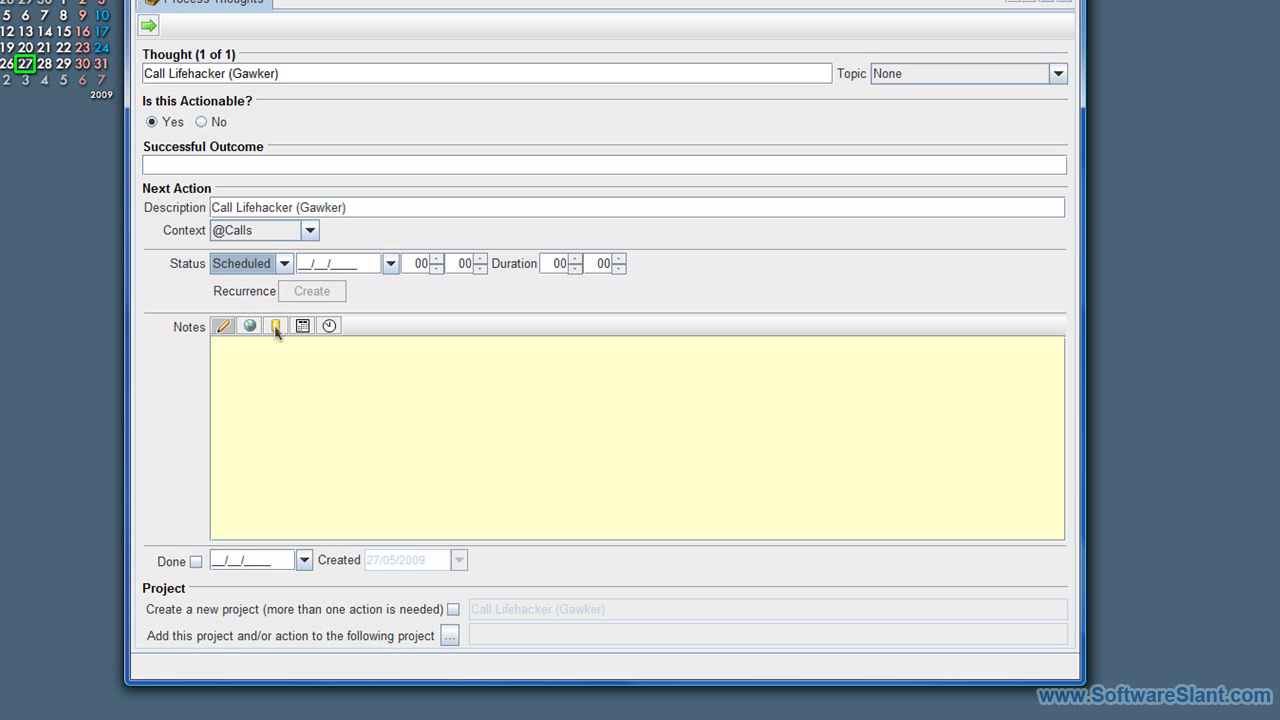
{"action": "left_click", "coordinate": [390, 263]}
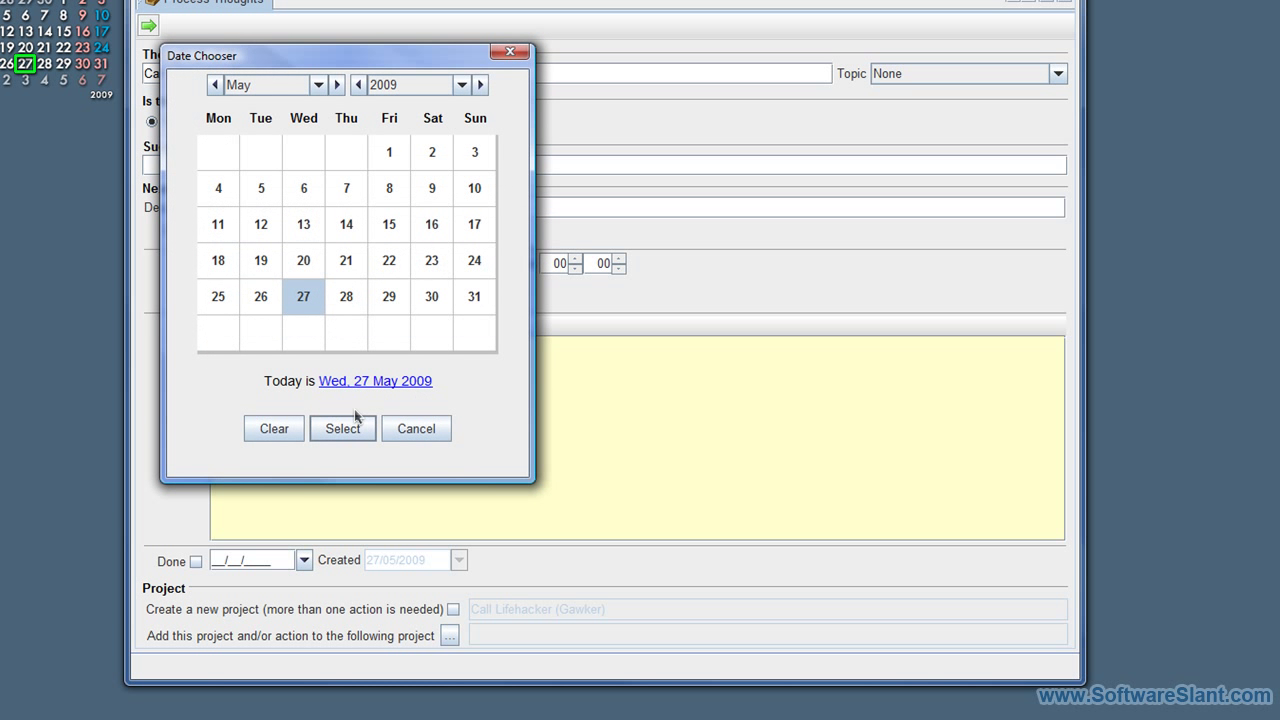
{"action": "left_click", "coordinate": [342, 426]}
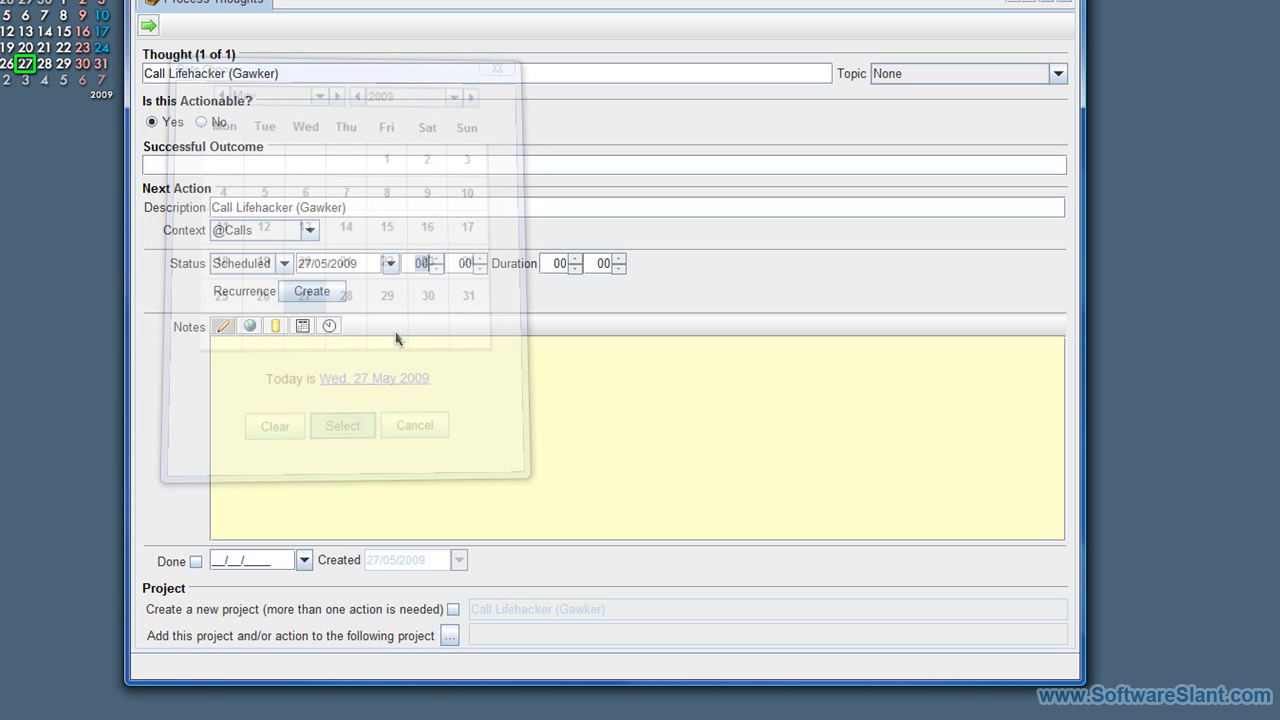
{"action": "left_click", "coordinate": [599, 265]}
{"action": "type", "text": "10"}
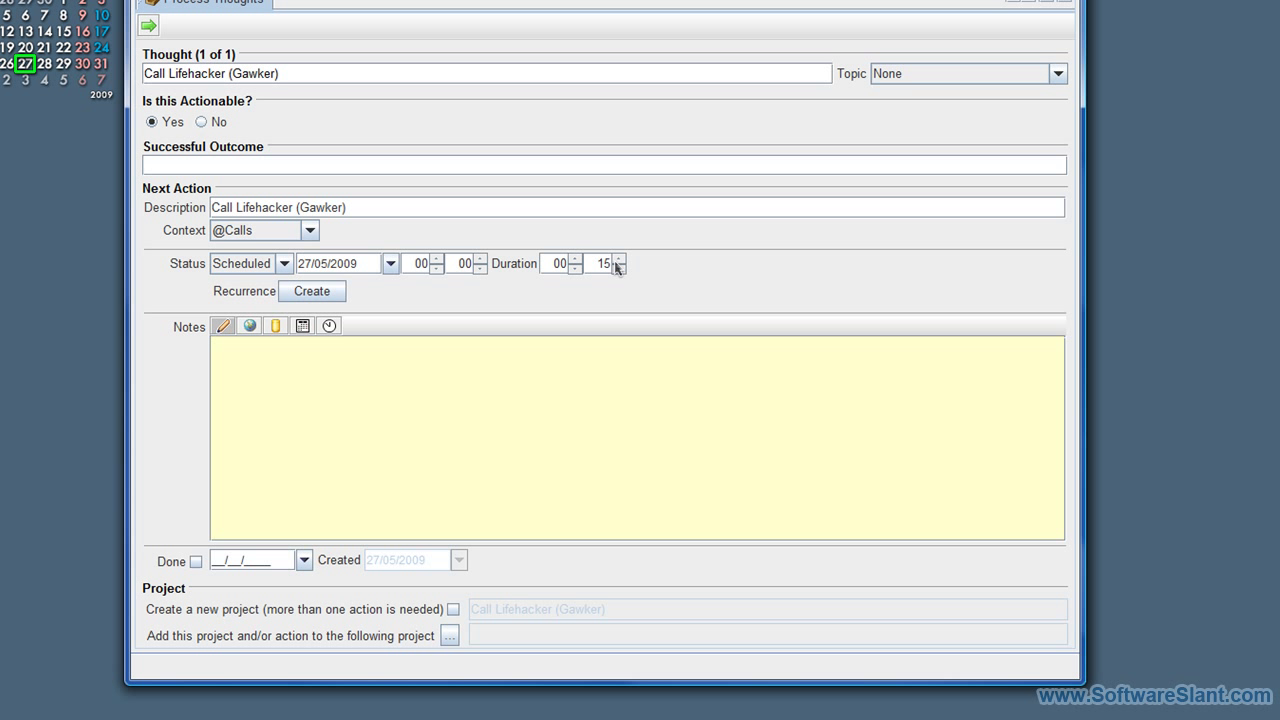
{"action": "left_click", "coordinate": [619, 260]}
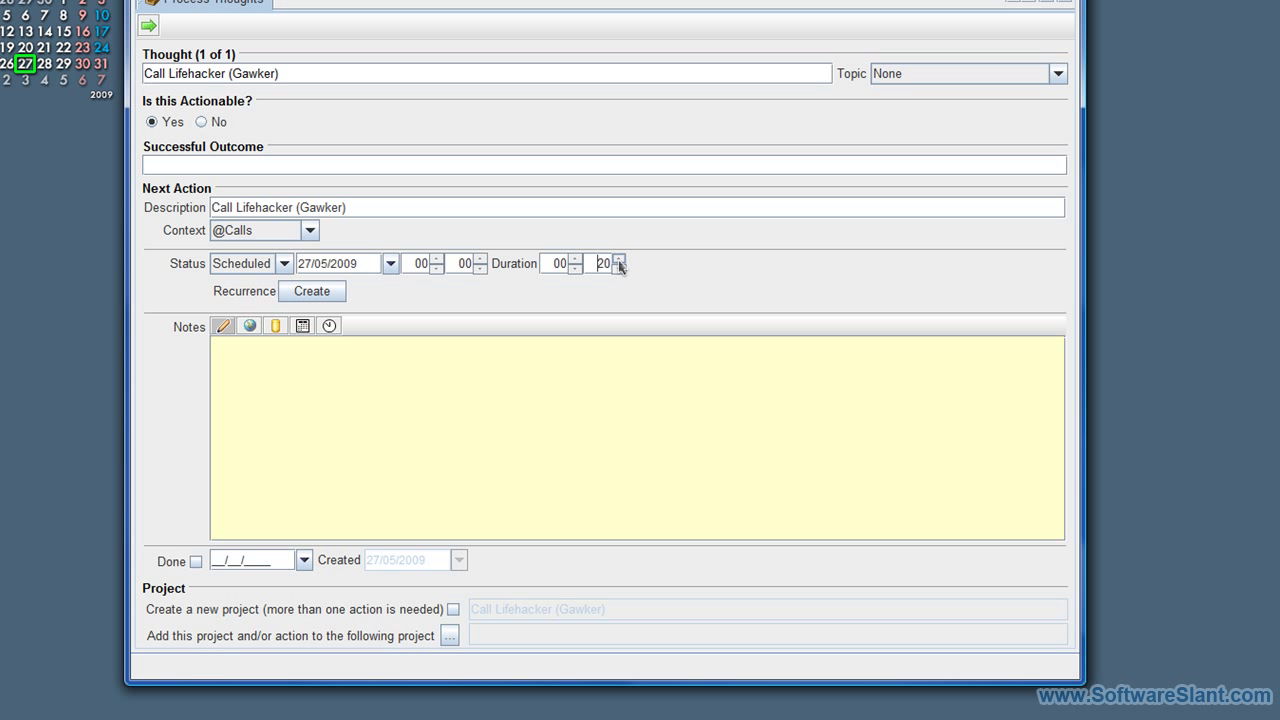
- Change the action status from Scheduled to Delegated, then to Do ASAP
{"action": "left_click", "coordinate": [265, 268]}
{"action": "left_click", "coordinate": [258, 352]}
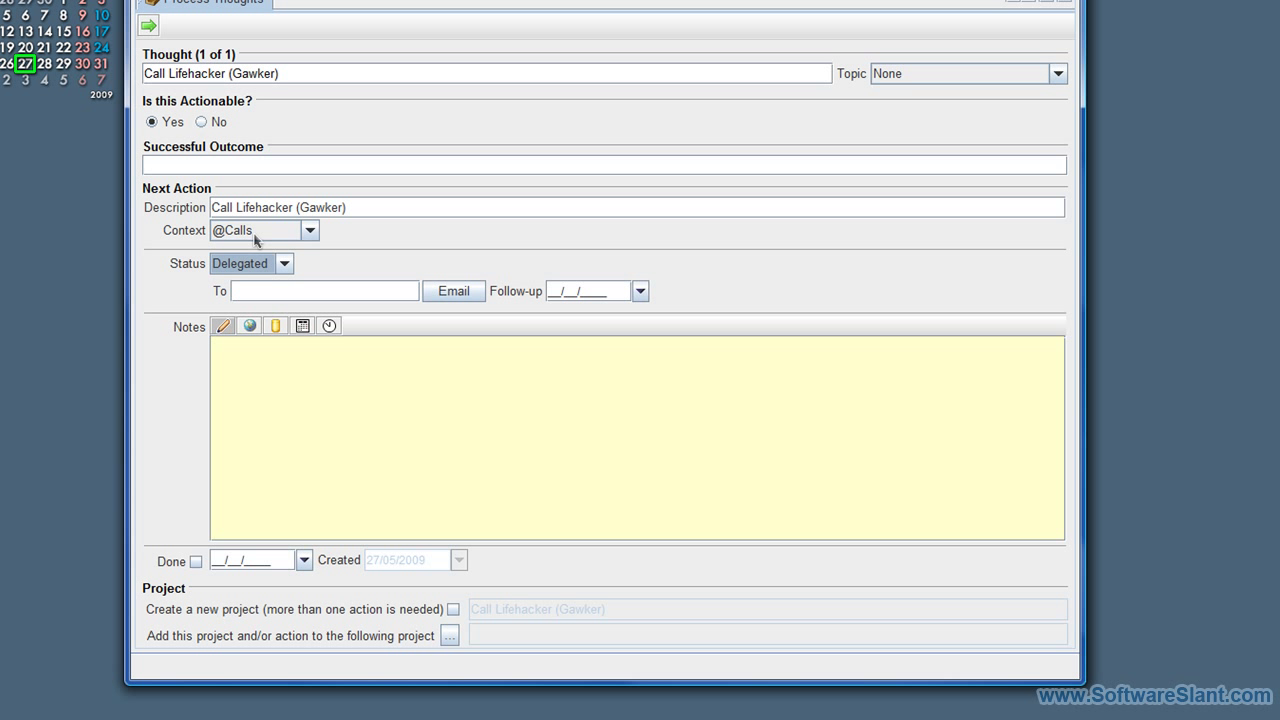
{"action": "left_click", "coordinate": [267, 268]}
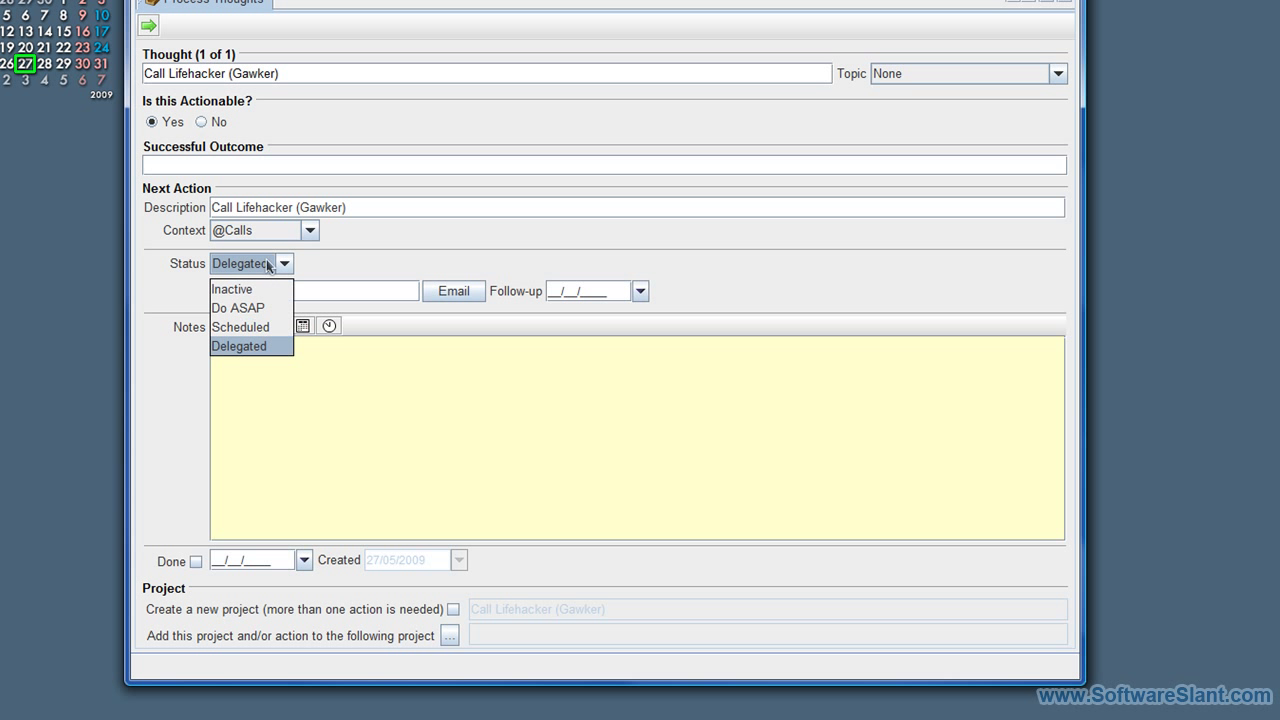
{"action": "left_click", "coordinate": [267, 310]}
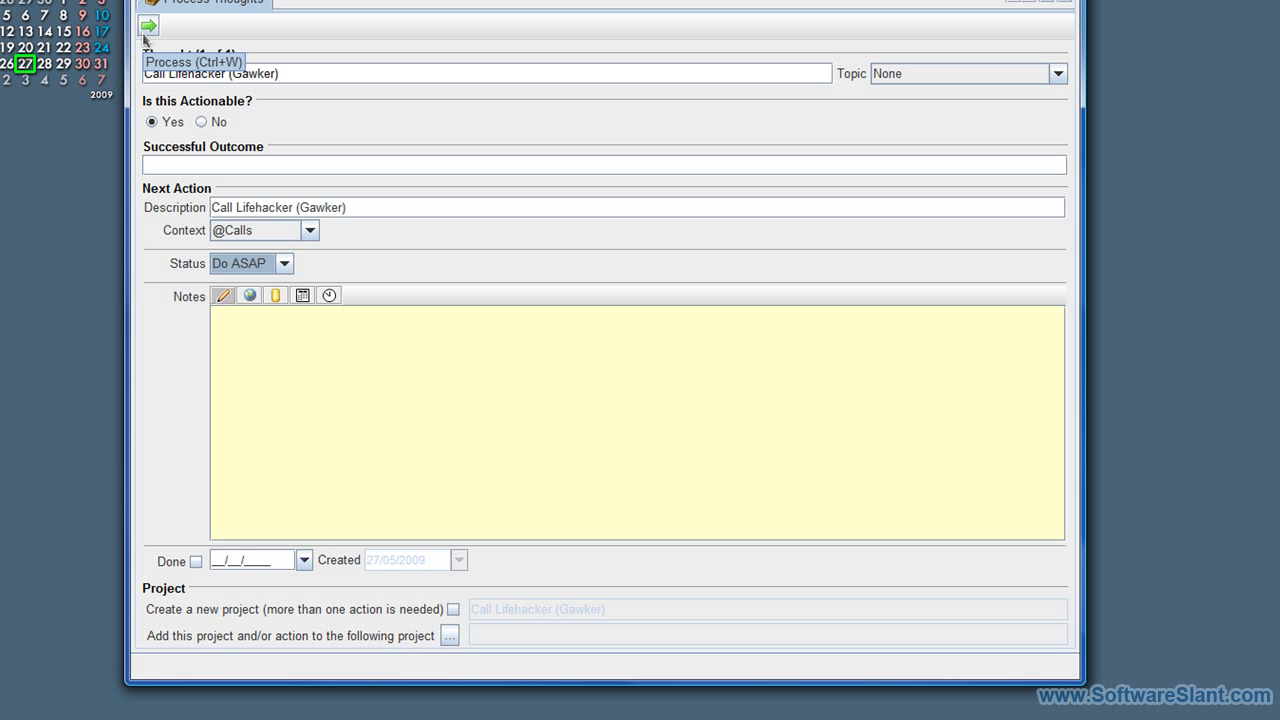
{"action": "left_click", "coordinate": [144, 34]}
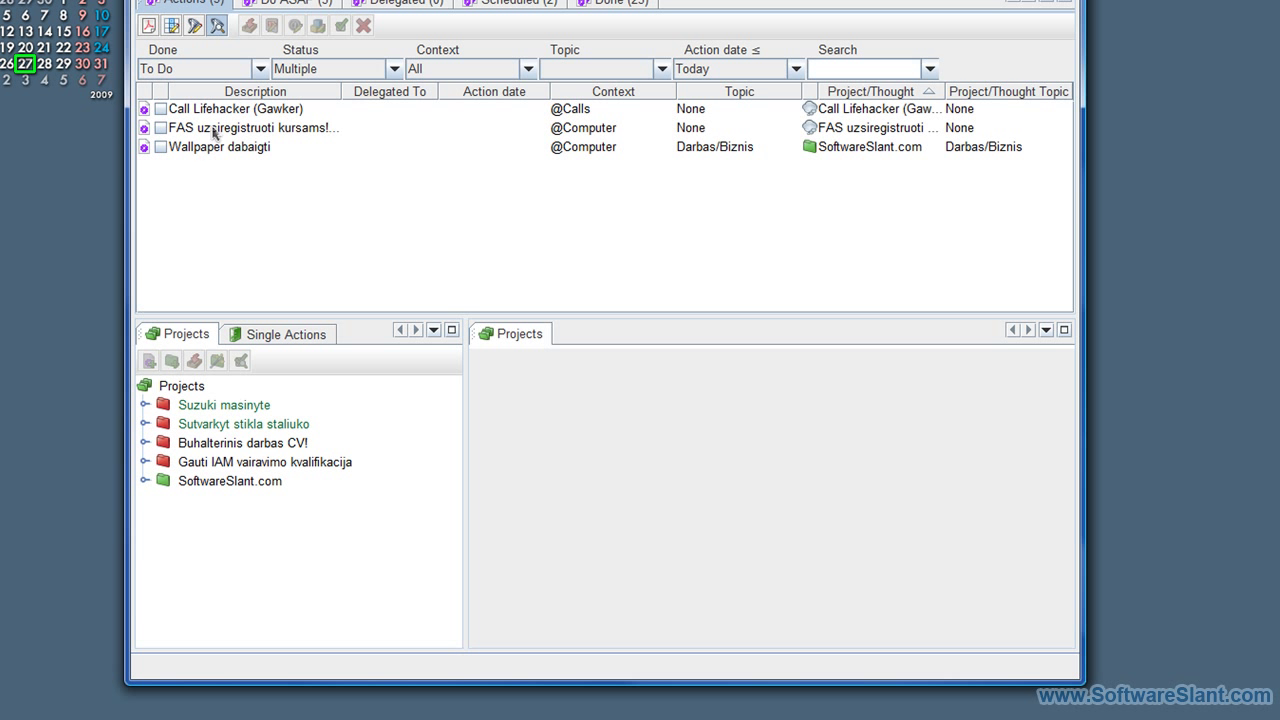
{"action": "left_click", "coordinate": [228, 110]}
{"action": "left_click", "coordinate": [500, 69]}
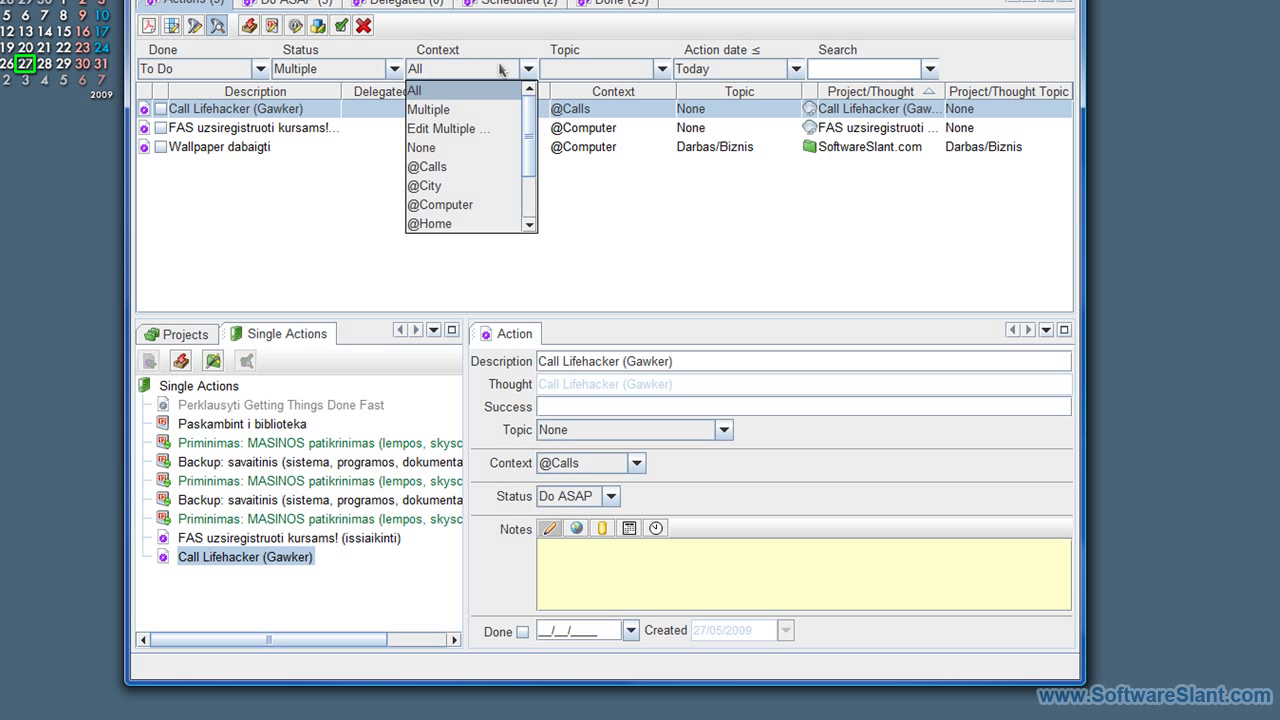
{"action": "left_click", "coordinate": [450, 166]}
{"action": "left_click", "coordinate": [484, 72]}
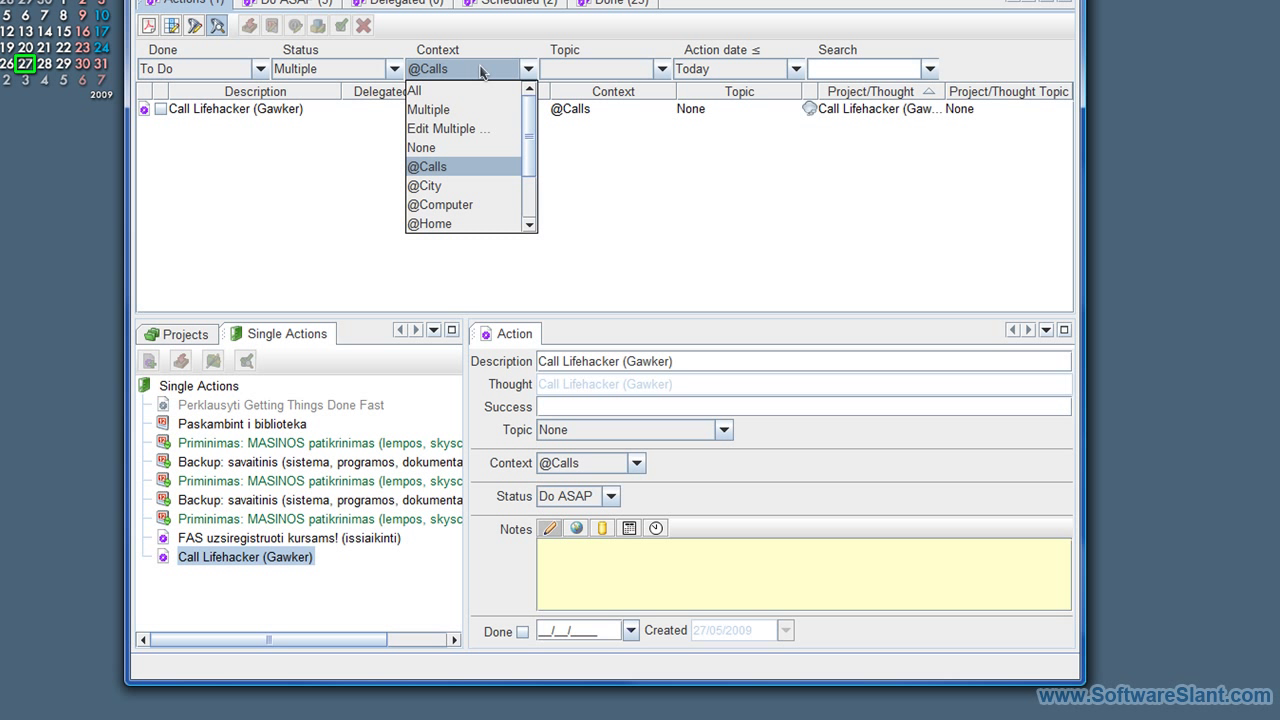
{"action": "left_click", "coordinate": [484, 72]}
{"action": "left_click", "coordinate": [333, 109]}
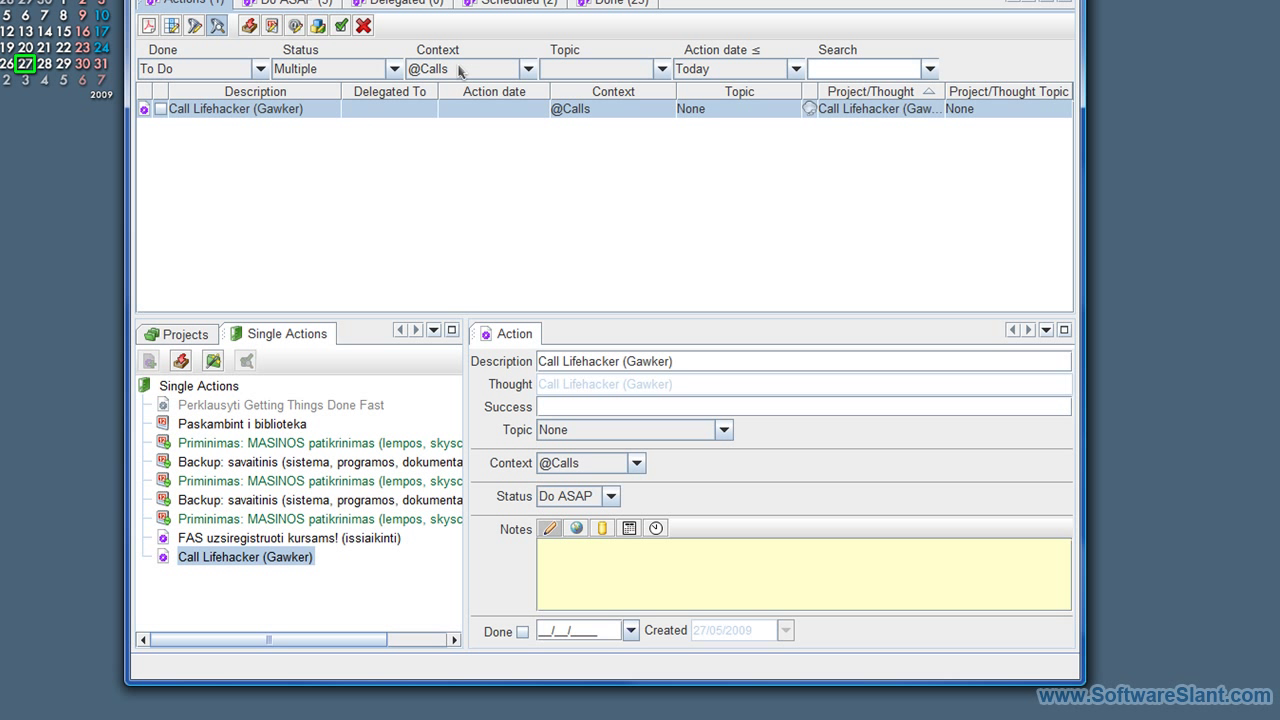
- Look over the context, topic, status and done-state filter options
{"action": "left_click", "coordinate": [516, 70]}
{"action": "left_click", "coordinate": [600, 69]}
{"action": "left_click", "coordinate": [560, 69]}
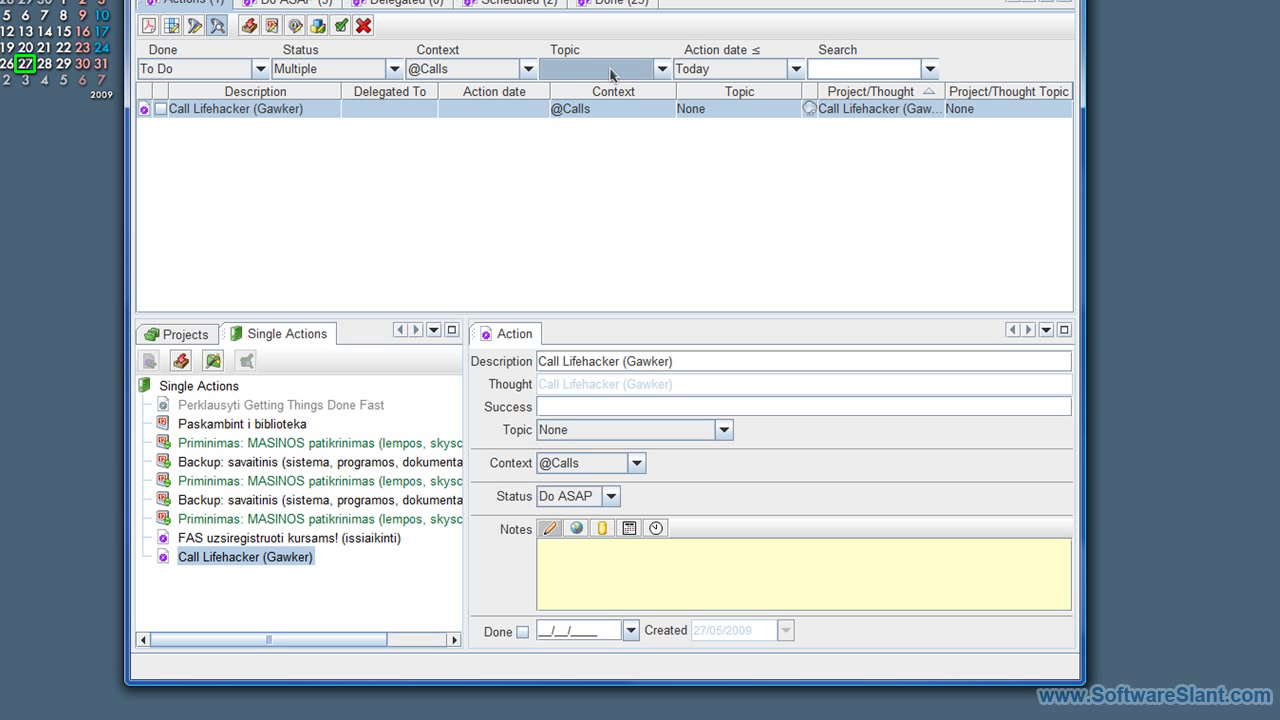
{"action": "left_click", "coordinate": [345, 70]}
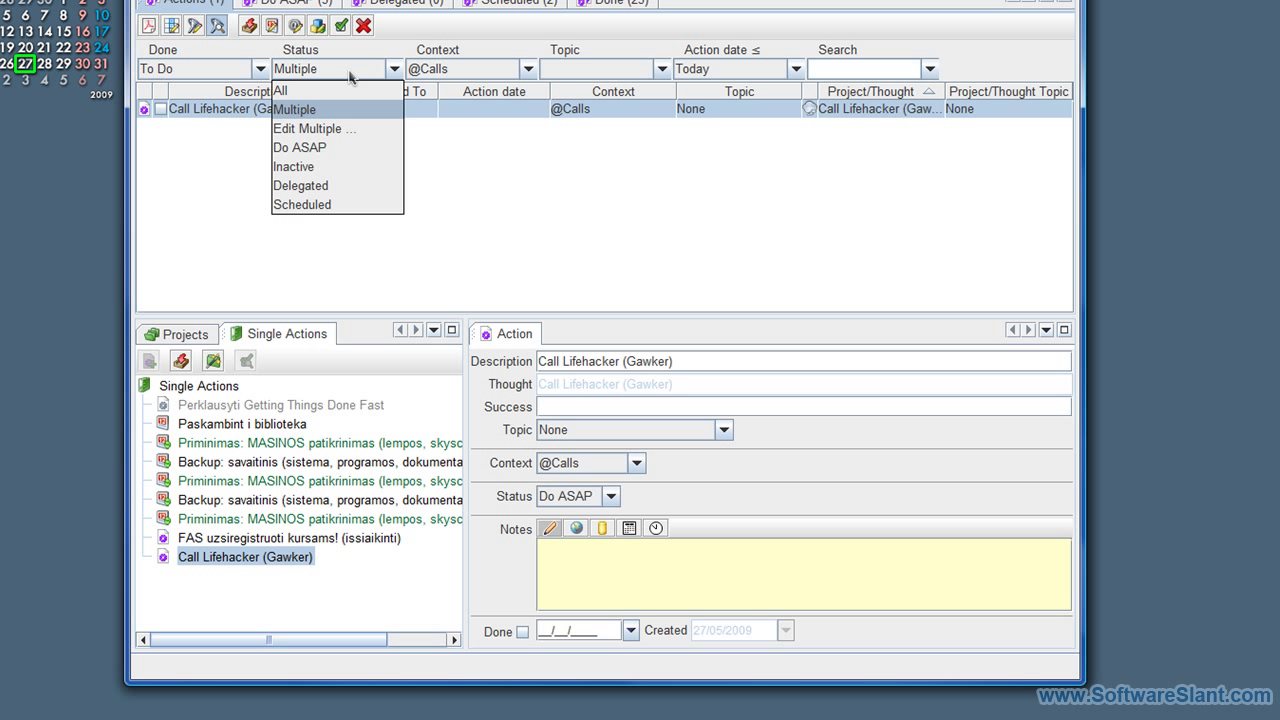
{"action": "left_click", "coordinate": [345, 72]}
{"action": "left_click", "coordinate": [187, 69]}
{"action": "left_click", "coordinate": [187, 69]}
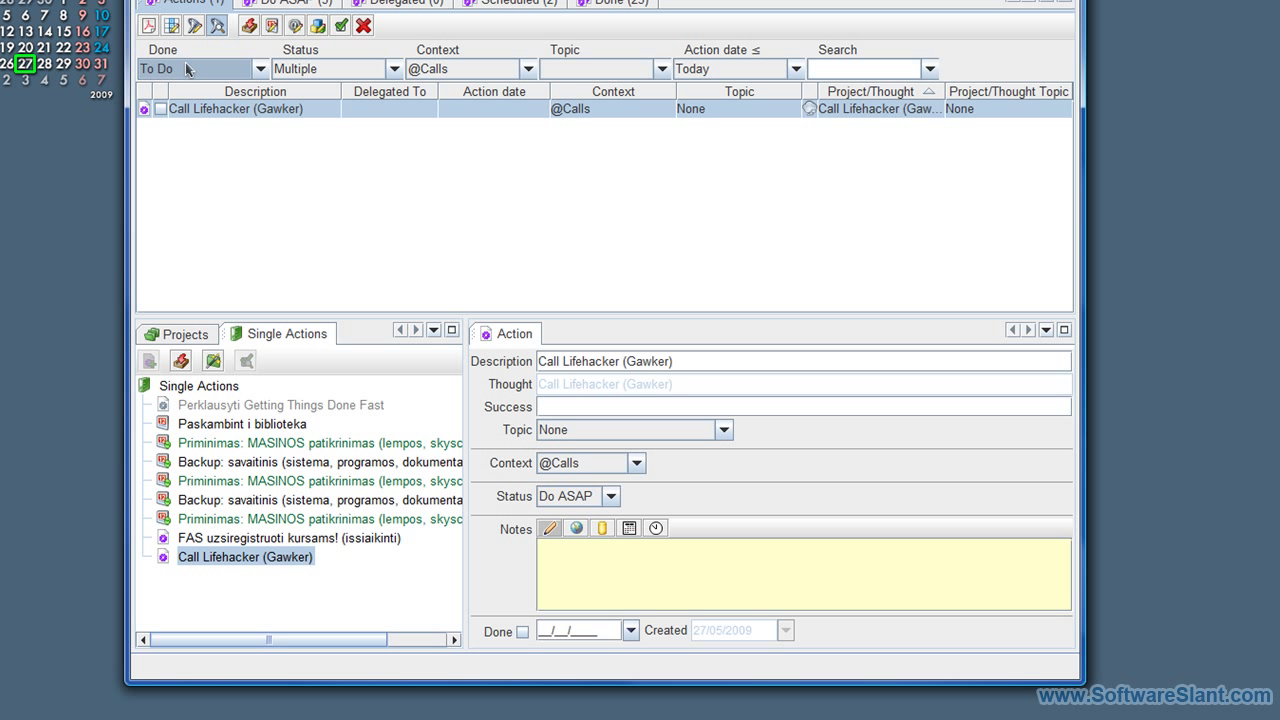
- Browse the Do ASAP, Scheduled and Done views, then return to the filtered actions list
{"action": "left_click", "coordinate": [270, 4]}
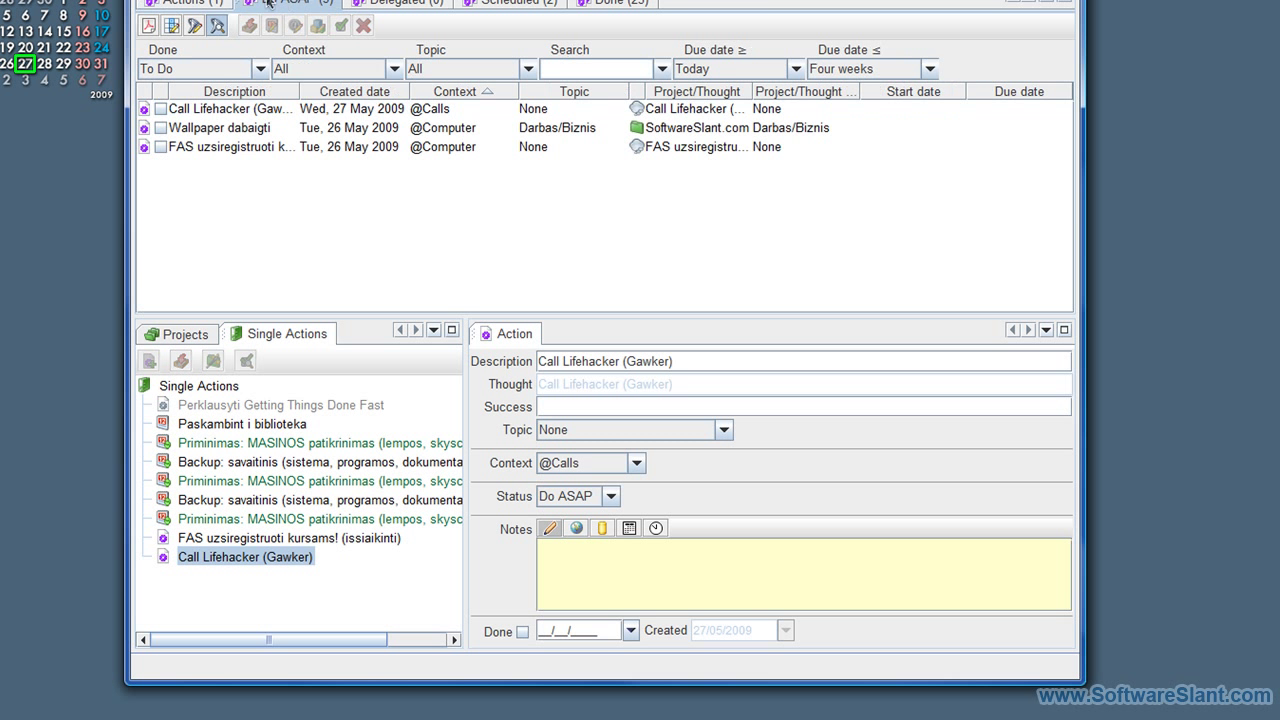
{"action": "left_click", "coordinate": [200, 5]}
{"action": "left_click", "coordinate": [485, 5]}
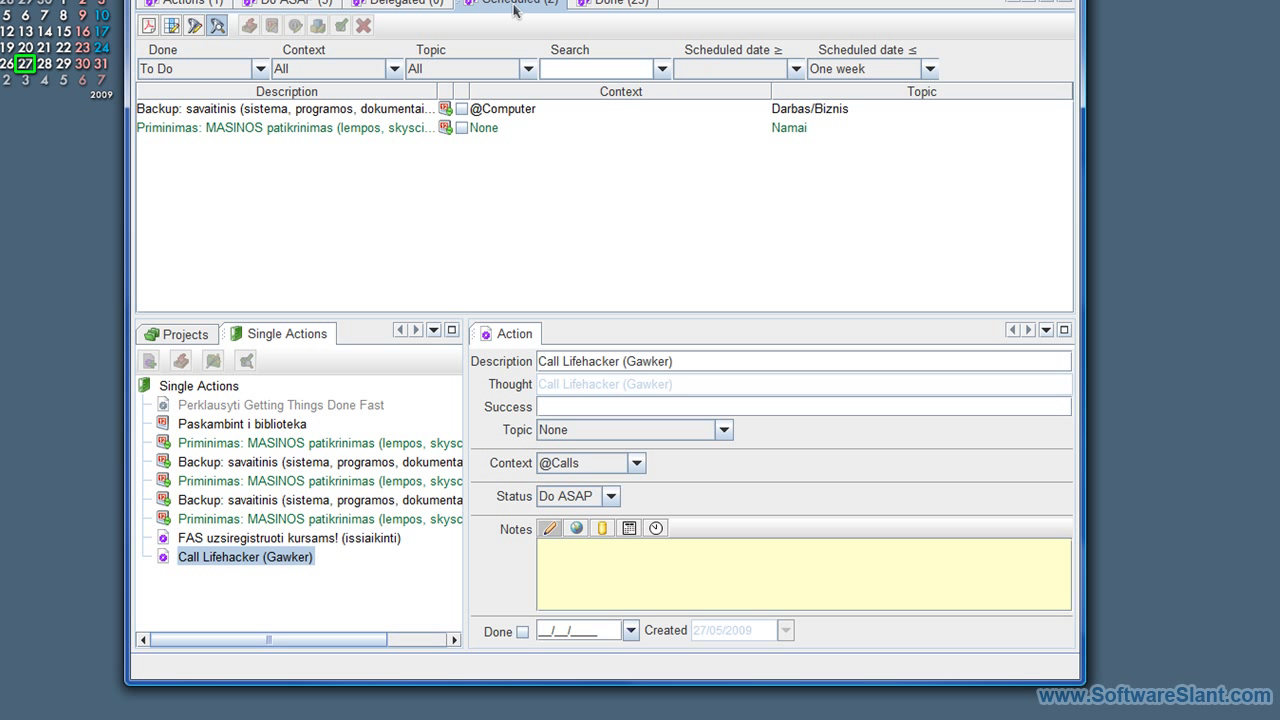
{"action": "left_click", "coordinate": [607, 5]}
{"action": "left_click", "coordinate": [172, 5]}
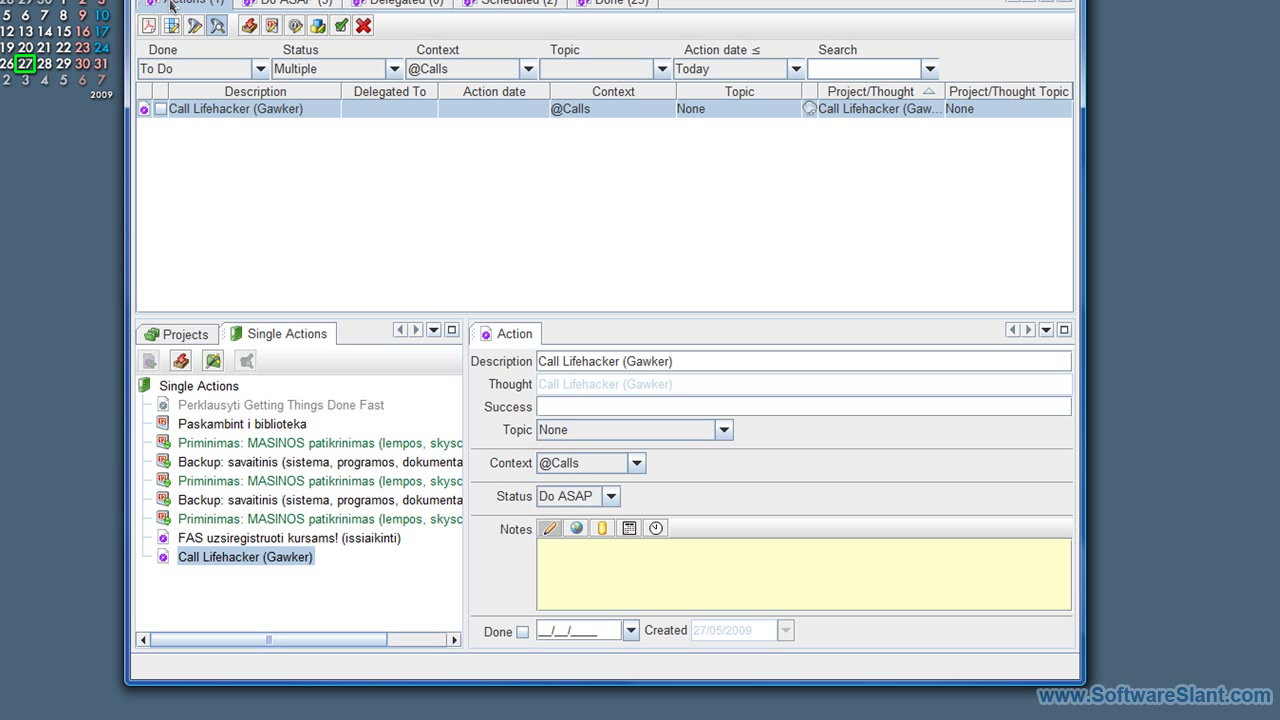
{"action": "left_click", "coordinate": [490, 70]}
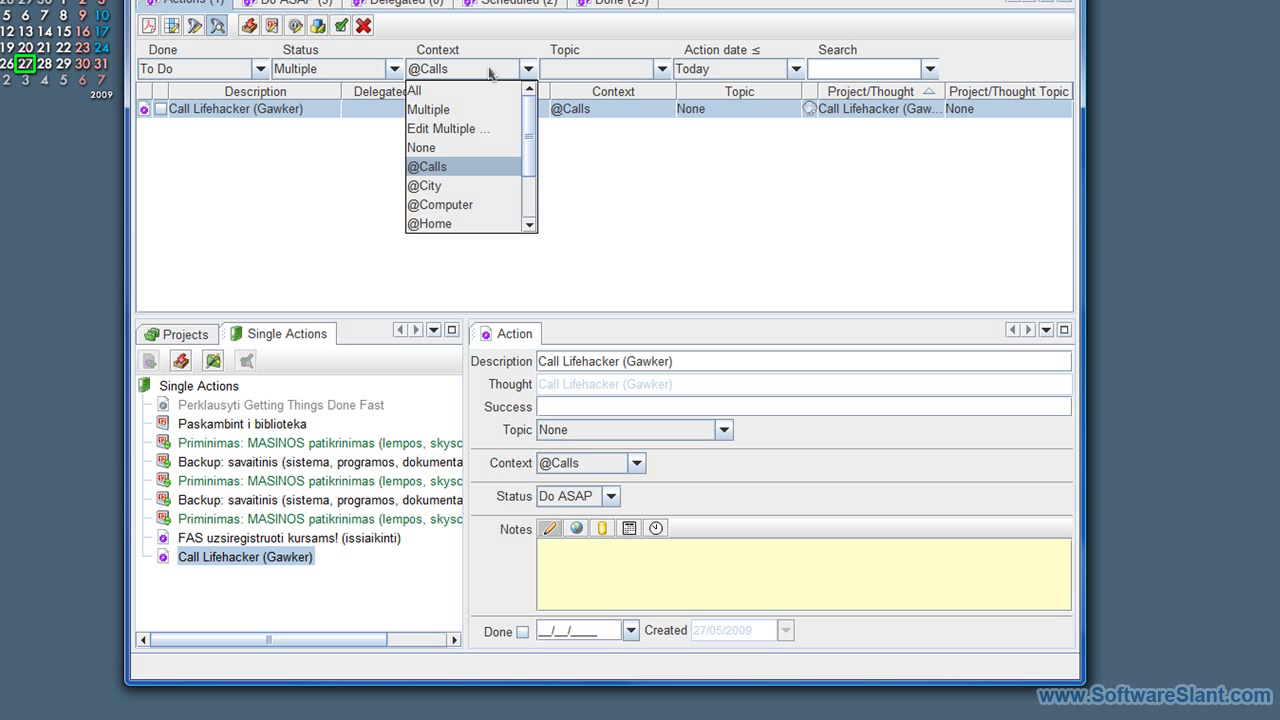
{"action": "key", "text": "Escape"}
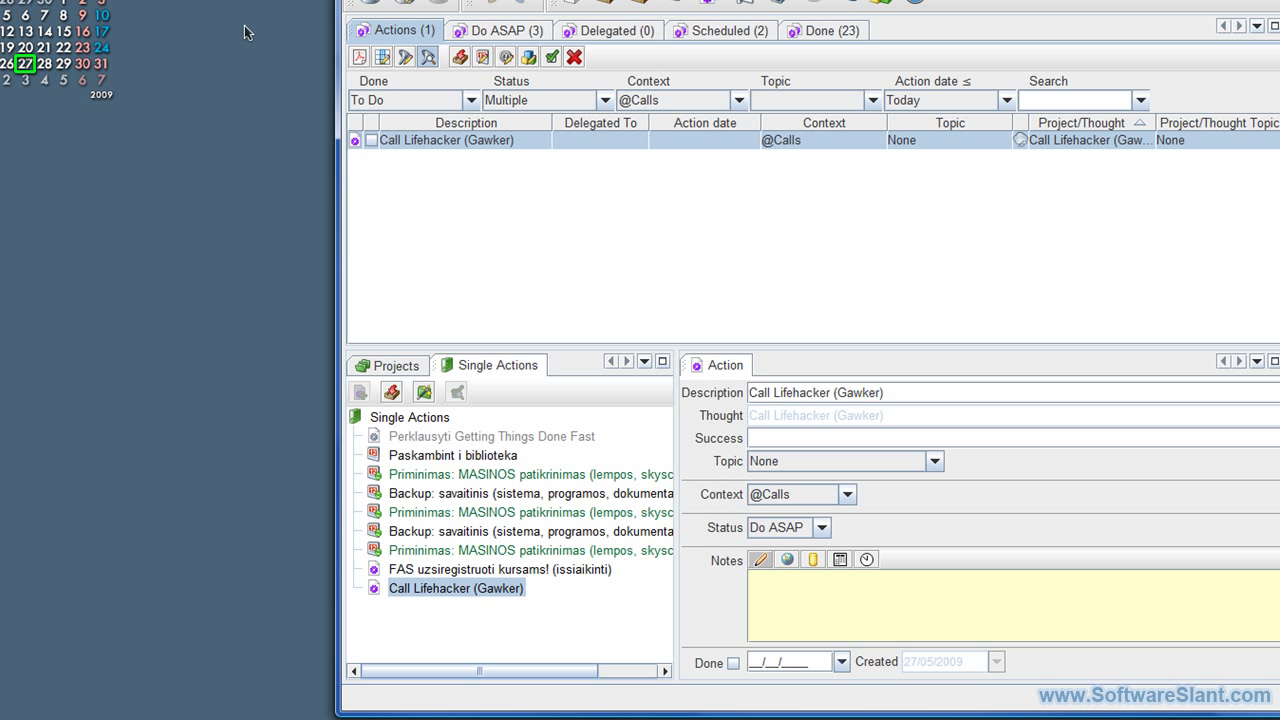
{"action": "right_click", "coordinate": [102, 50]}
{"action": "right_click", "coordinate": [101, 26]}
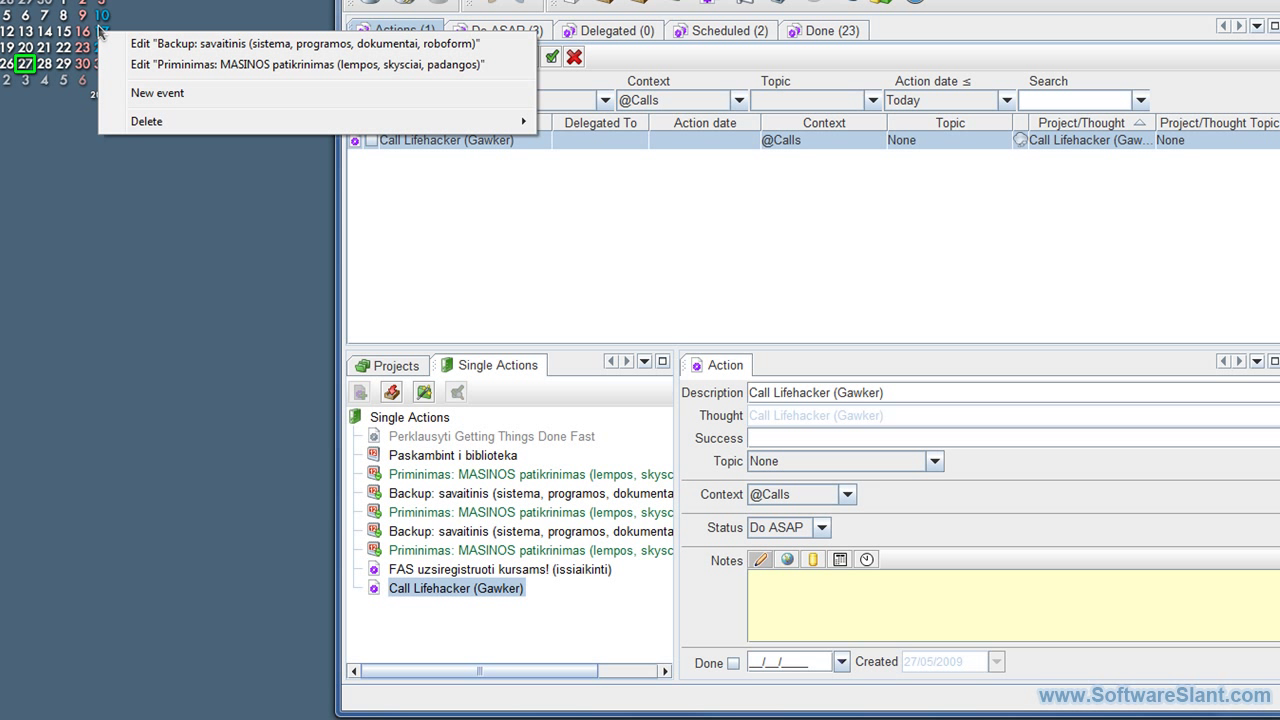
{"action": "right_click", "coordinate": [101, 13]}
{"action": "key", "text": "Escape"}
{"action": "right_click", "coordinate": [101, 32]}
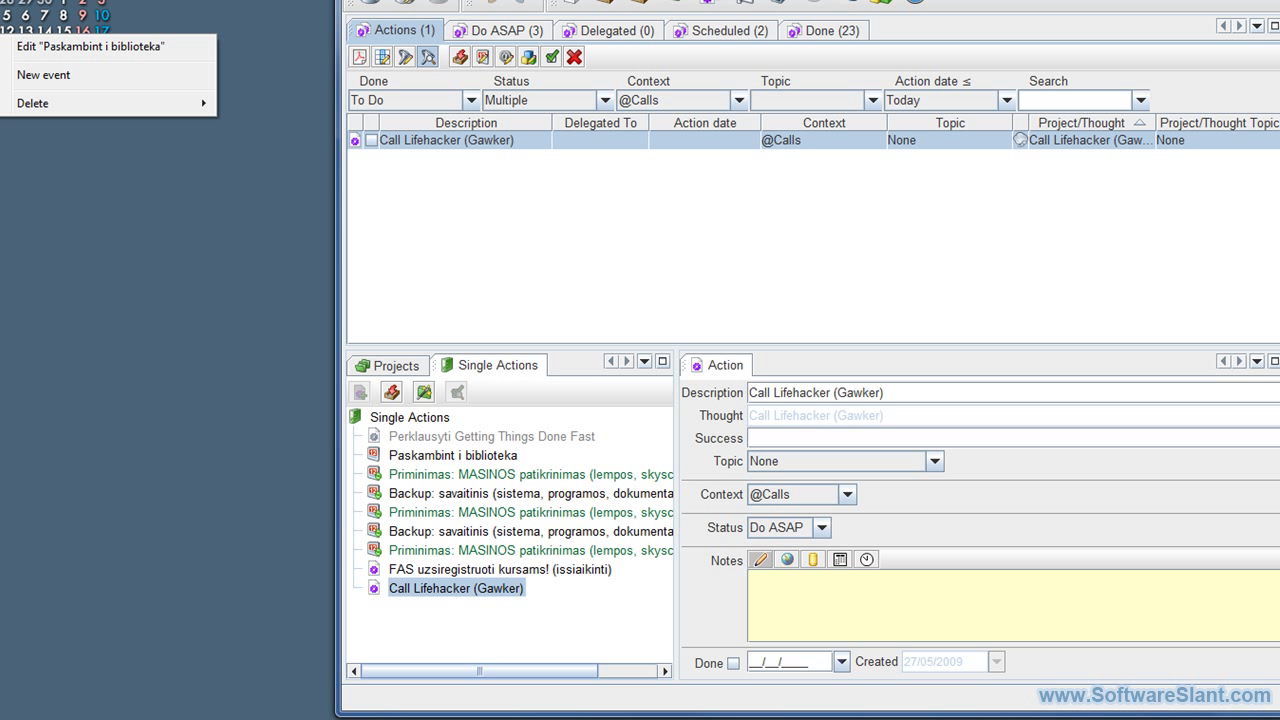
{"action": "key", "text": "Escape"}
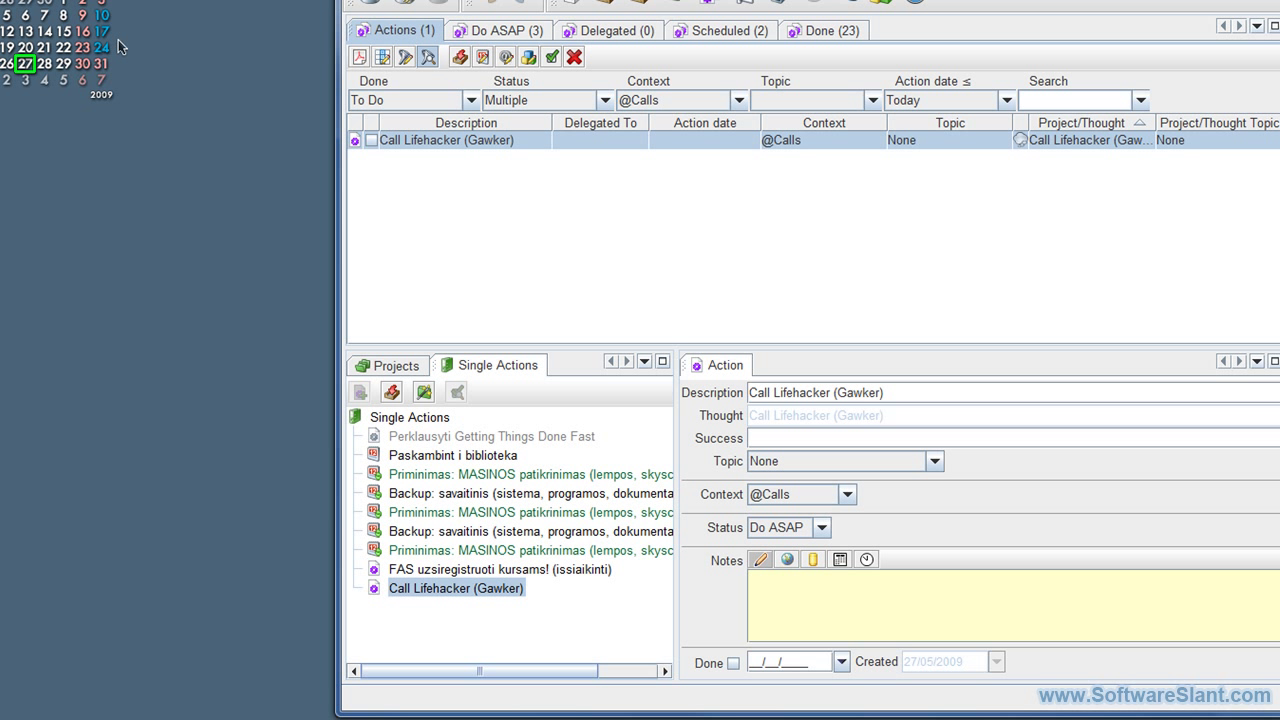
{"action": "right_click", "coordinate": [2, 34]}
{"action": "key", "text": "Escape"}
{"action": "right_click", "coordinate": [101, 46]}
{"action": "key", "text": "Escape"}
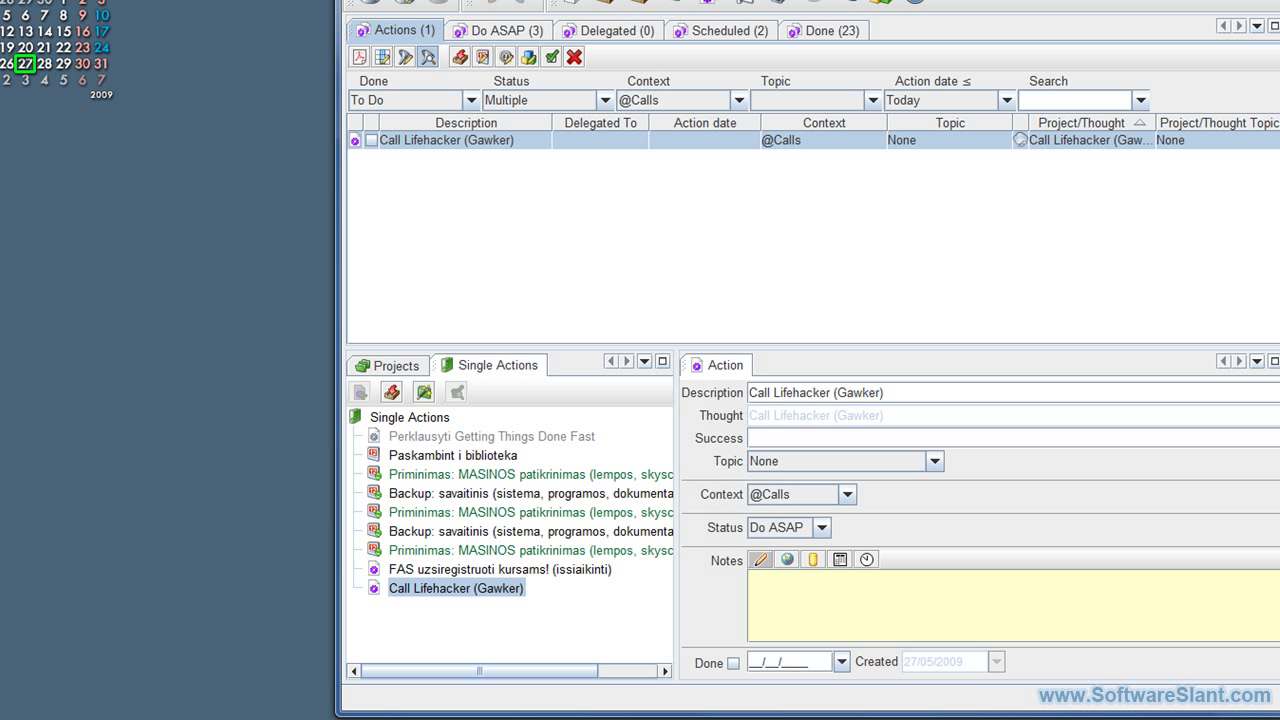